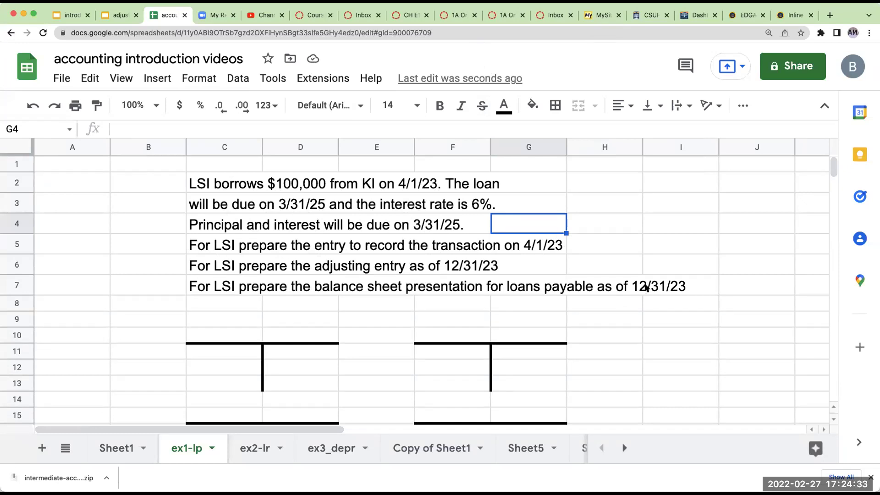
- Copy the second T-account outline and paste it at I11 as a third T-account
left_click(244, 336)
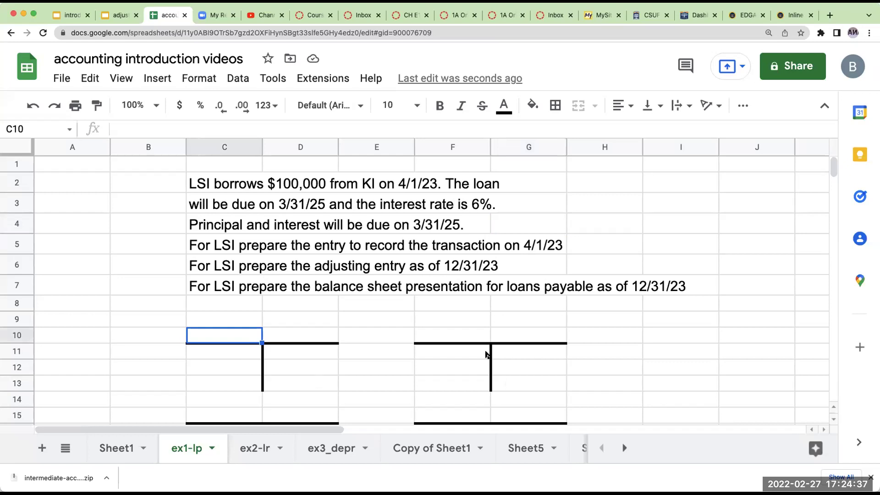
left_click_drag(479, 337, 517, 383)
key("ctrl+c")
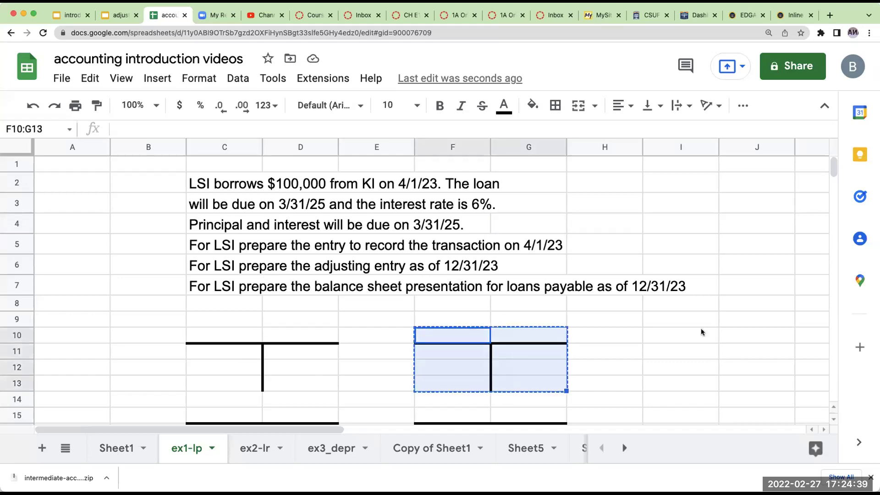
left_click(701, 333)
left_click(701, 351)
key("ctrl+v")
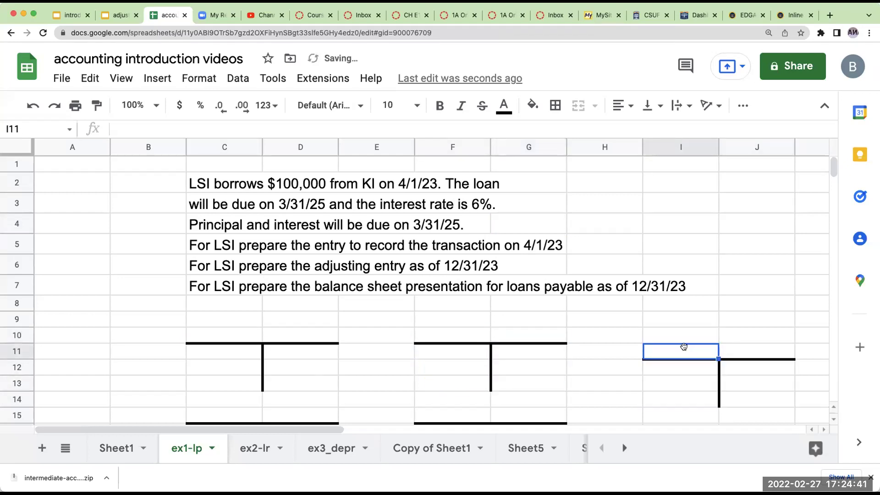
- Head the new T-account with 'A =' and 'L + OE'
type("A =")
key("Tab")
type("L + OE")
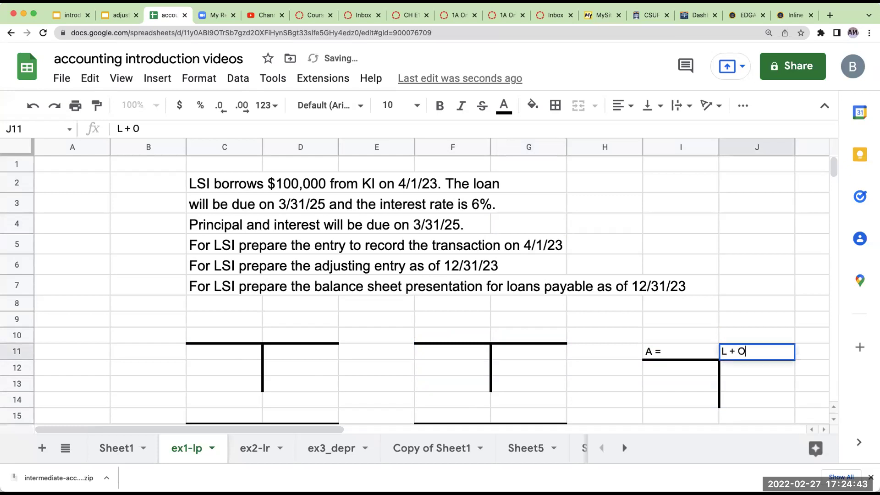
left_click(680, 319)
- Add the D/C and E/R labels above the new T-account in I9:J10
type("D")
key("Tab")
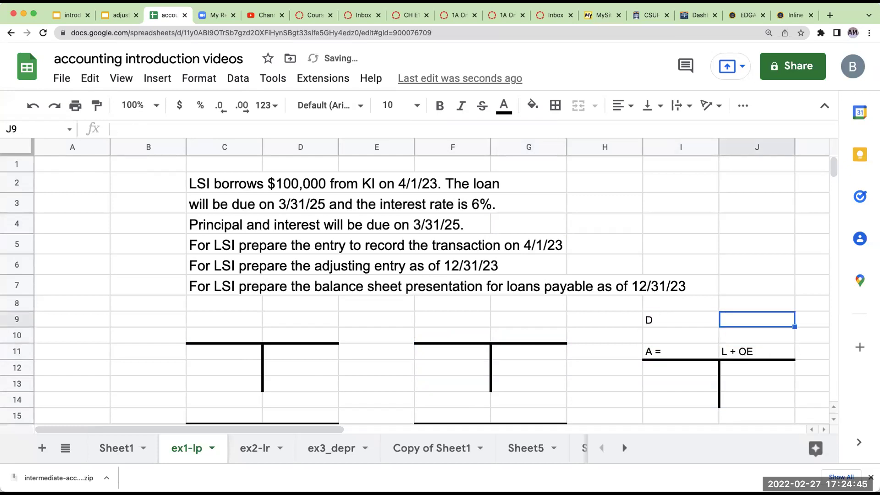
type("C")
key("Return")
type("D")
key("BackSpace")
type("E")
key("Tab")
type("R")
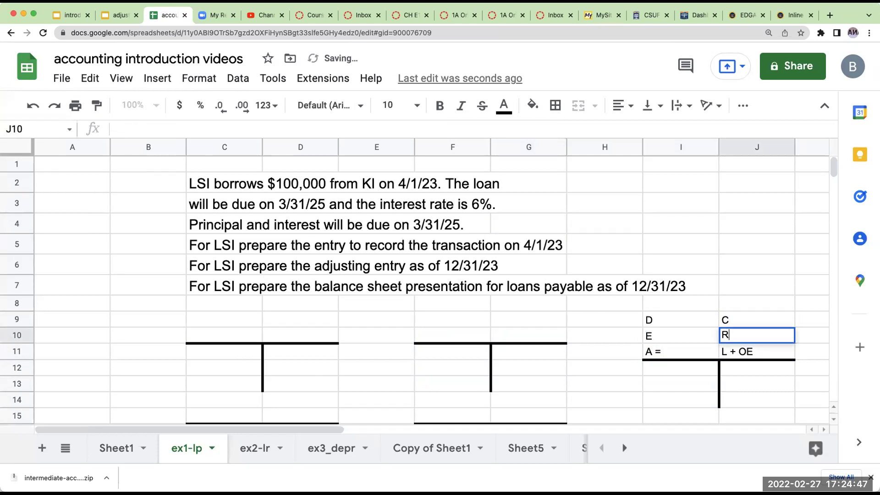
key("Return")
key("Left")
key("Right")
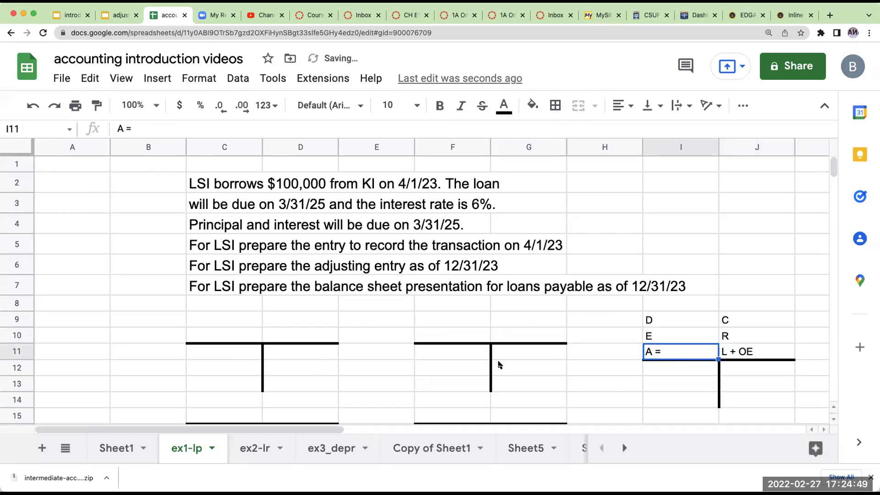
left_click(210, 252)
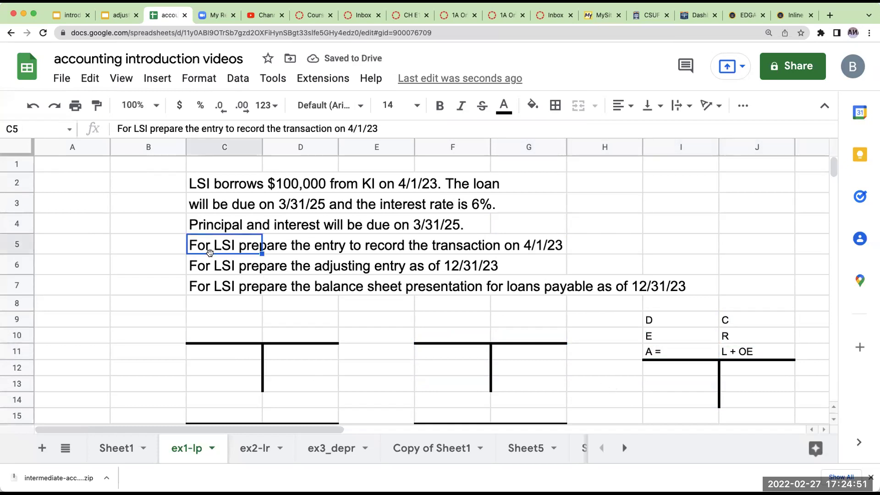
- Title the first T-account 'cash' with a $100,000 amount in currency format without decimals
left_click(222, 338)
type("cash")
key("Return")
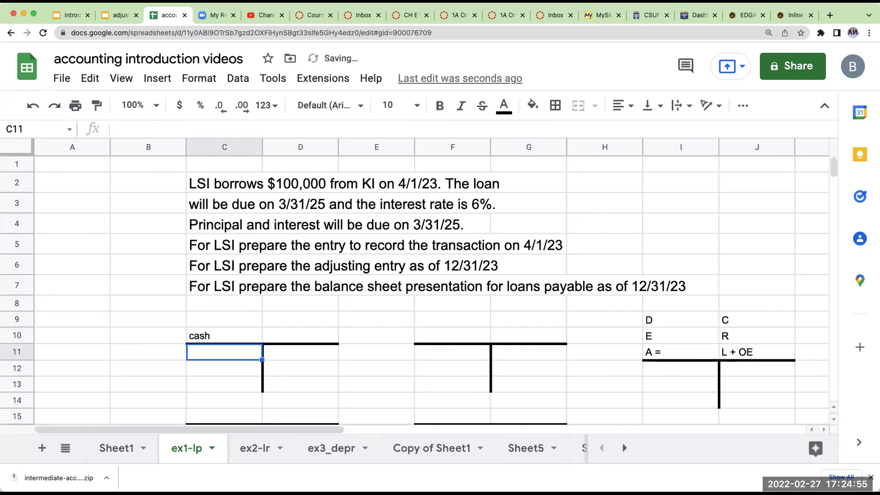
type("100,000")
key("Return")
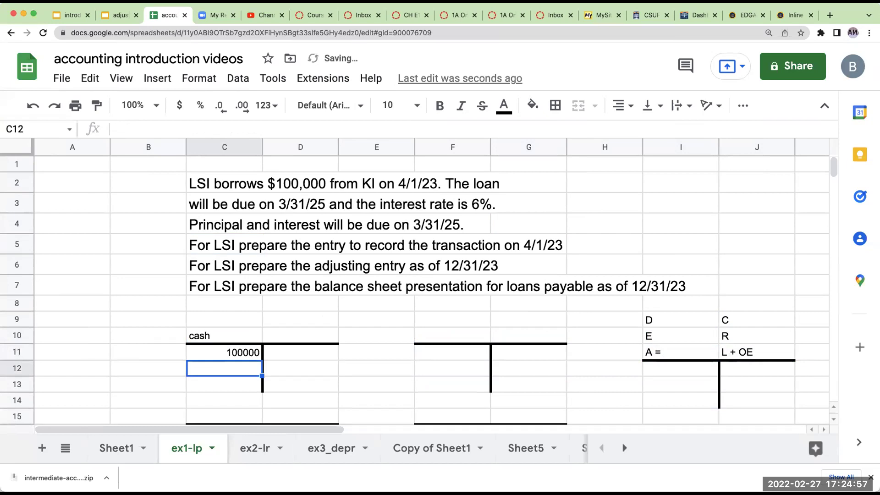
key("Up")
left_click(180, 106)
double_click(224, 111)
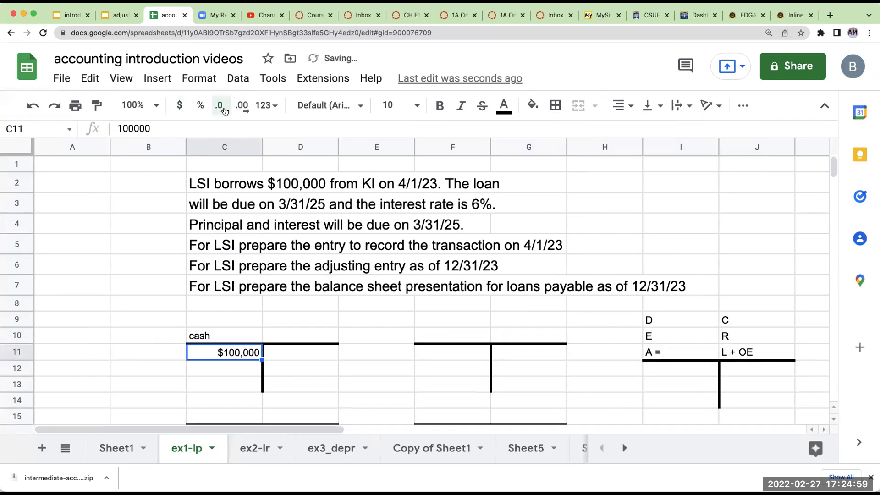
- Date the cash entry 4/1/23 in B11
left_click(175, 353)
type("4/1/23")
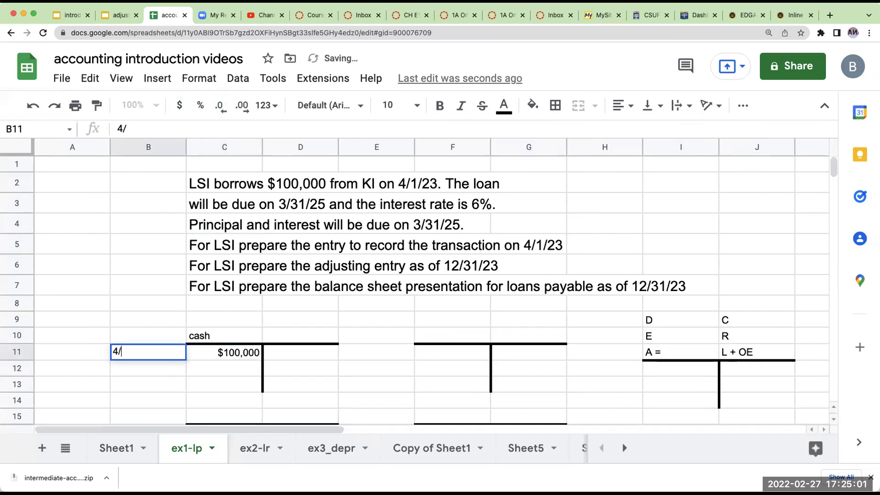
key("Tab")
key("Tab")
key("Tab")
key("Tab")
key("Tab")
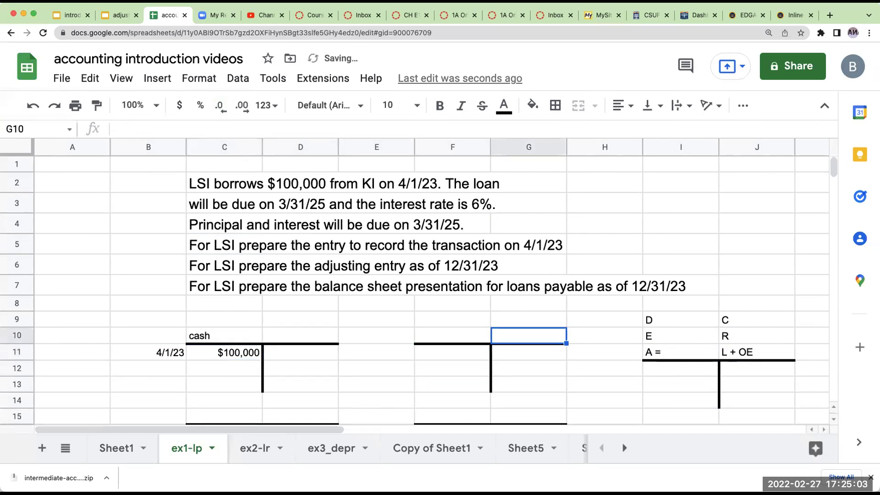
key("shift+Tab")
left_click(666, 350)
left_click(665, 325)
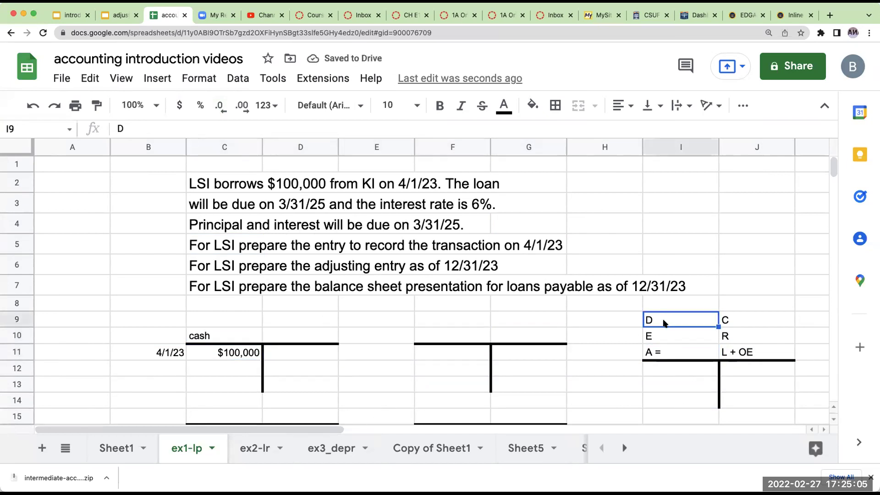
left_click(743, 357)
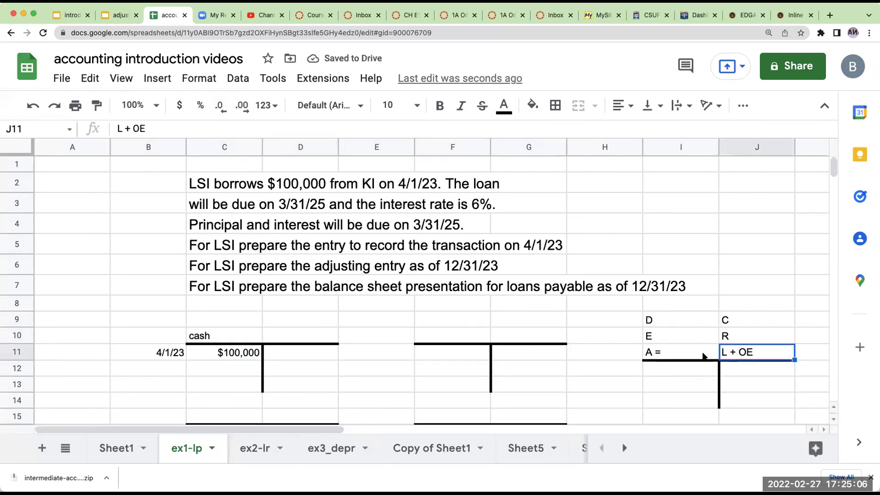
- Title the second T-account 'loan payable' and credit it with =C11
left_click(457, 340)
double_click(457, 340)
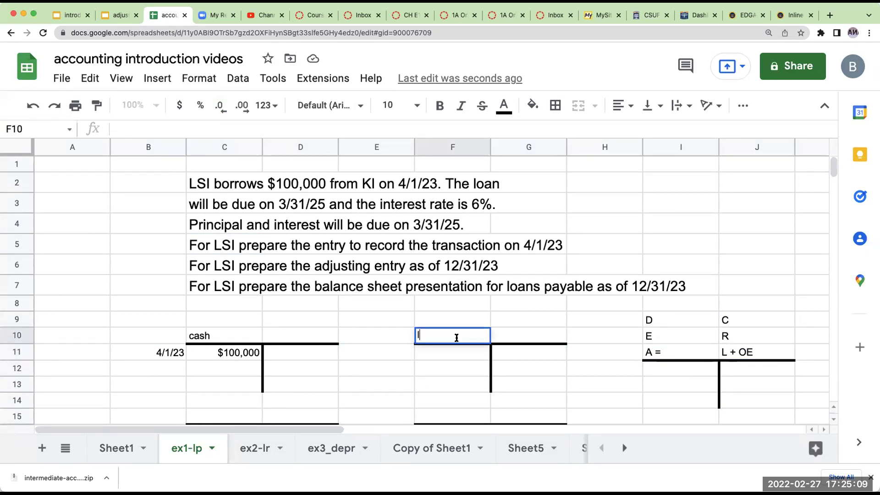
type("loan payable")
key("Return")
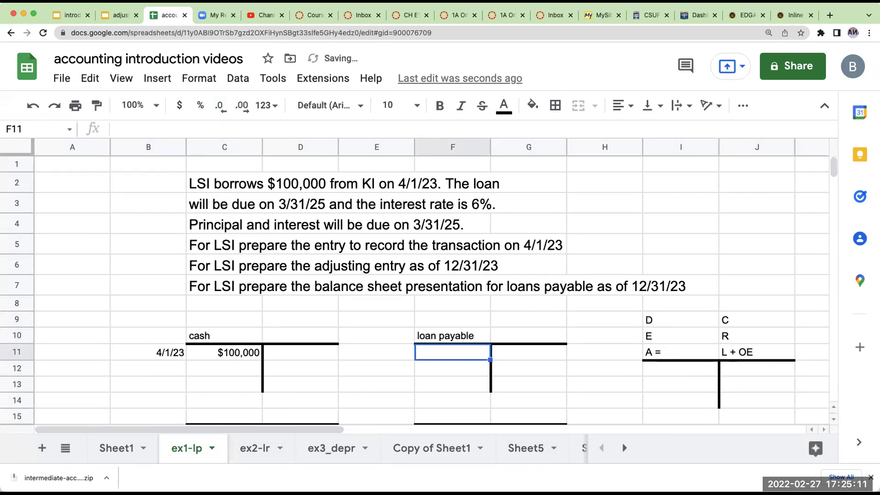
key("Right")
type("+")
key("Left")
key("Left")
key("Left")
key("Left")
key("Return")
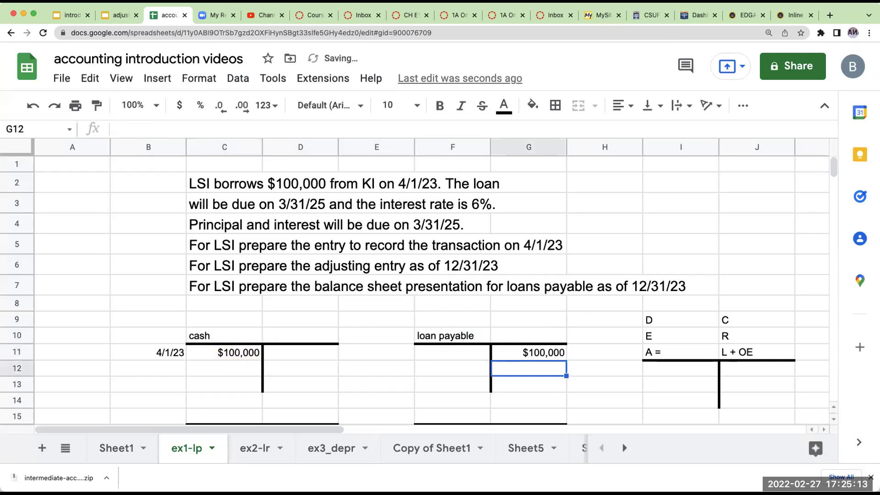
key("Up")
key("Right")
key("Left")
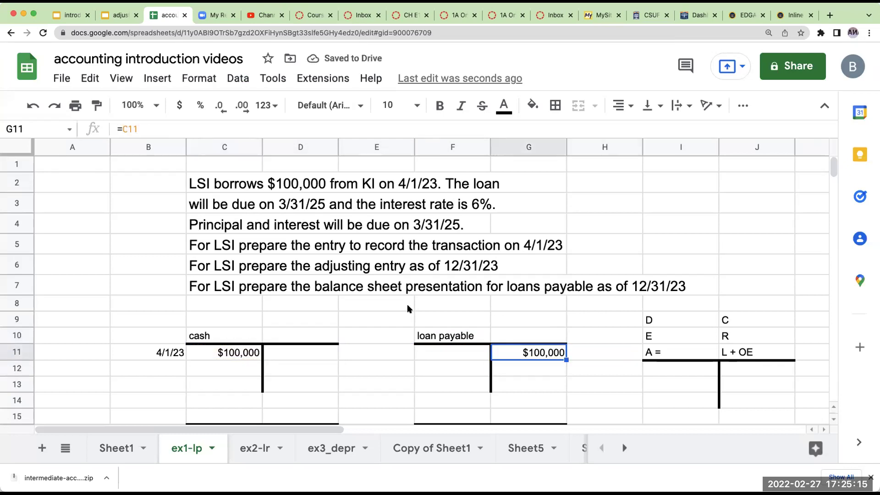
left_click(732, 357)
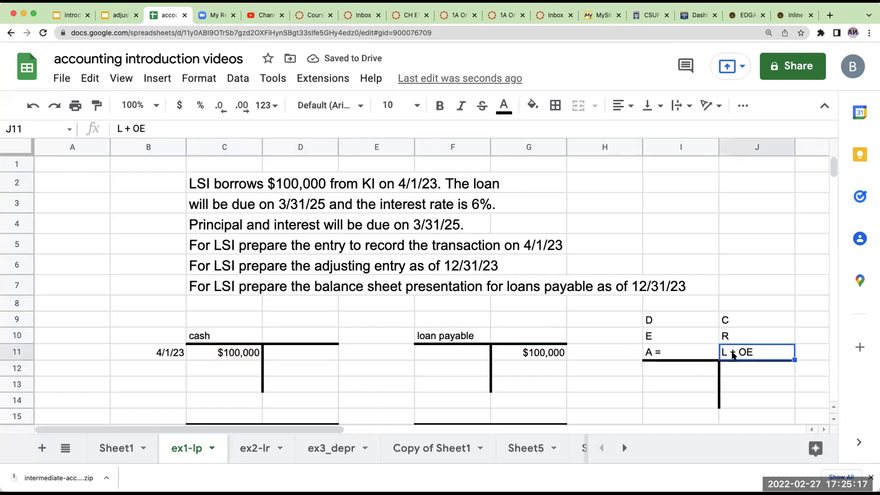
left_click(737, 319)
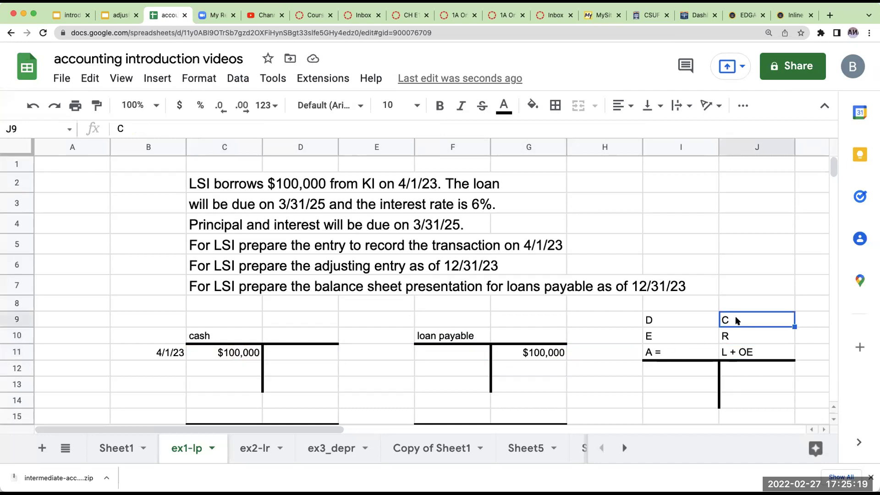
- Review the loan terms in the problem, including interest and the 3/31/25 due date
scroll(566, 347, "down", 1)
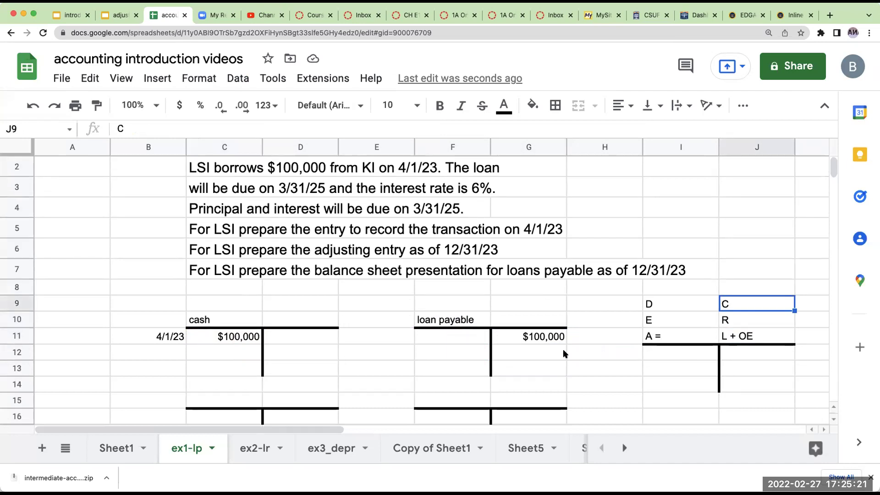
scroll(563, 348, "down", 1)
left_click(245, 195)
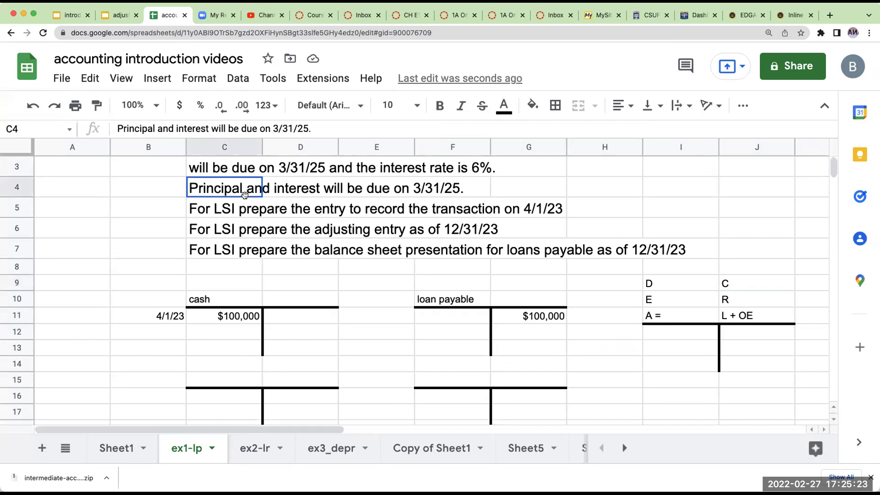
left_click(411, 194)
left_click(423, 194)
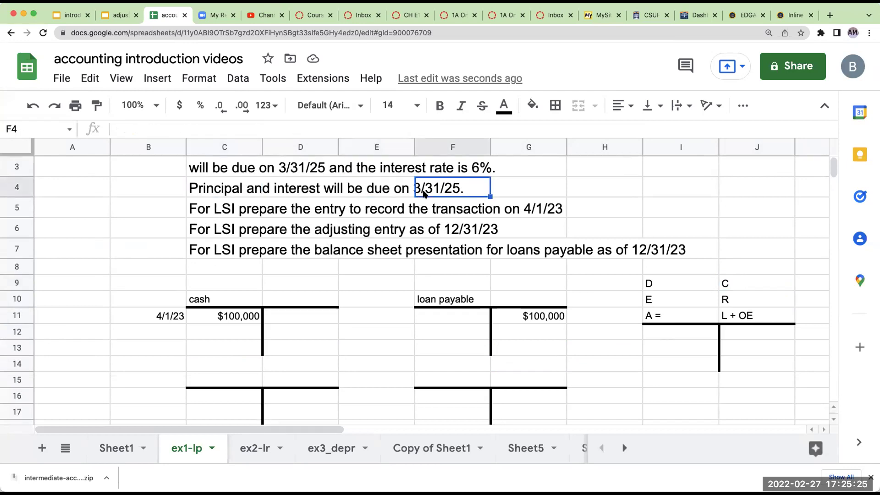
left_click(397, 193)
left_click(290, 183)
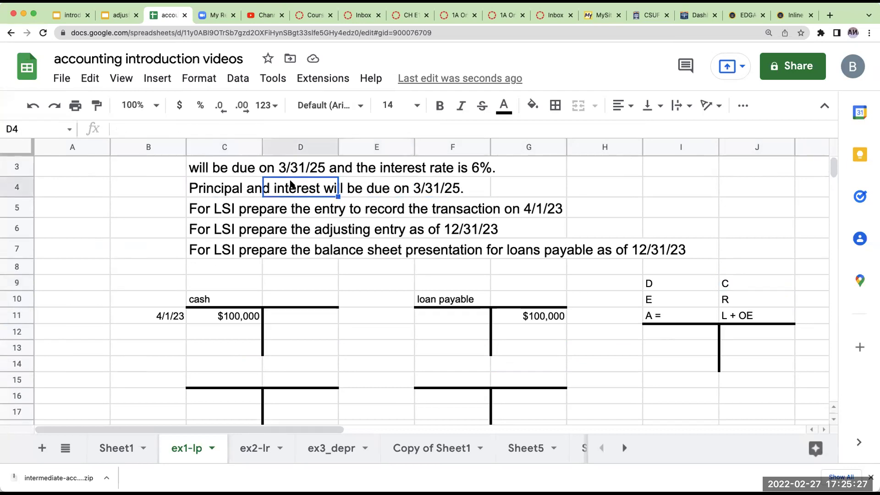
scroll(355, 280, "down", 5)
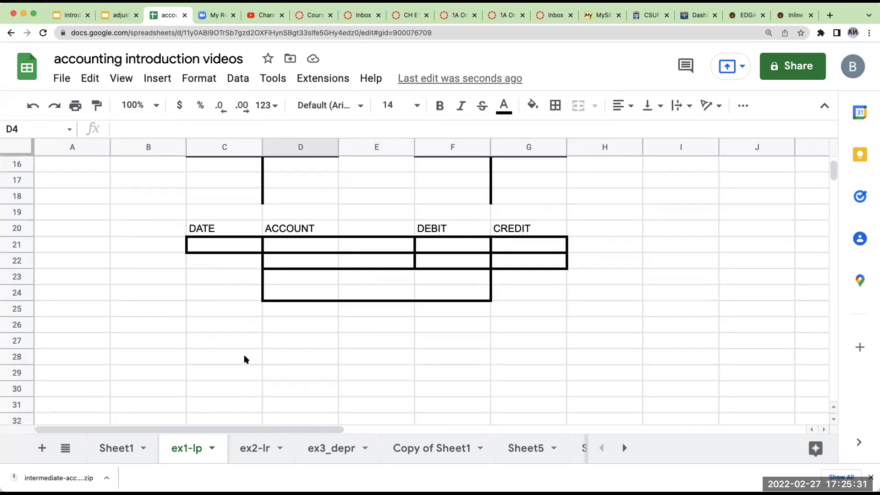
- Draw a top border along C28:G28 as the timeline line
left_click_drag(244, 356, 566, 361)
left_click(555, 105)
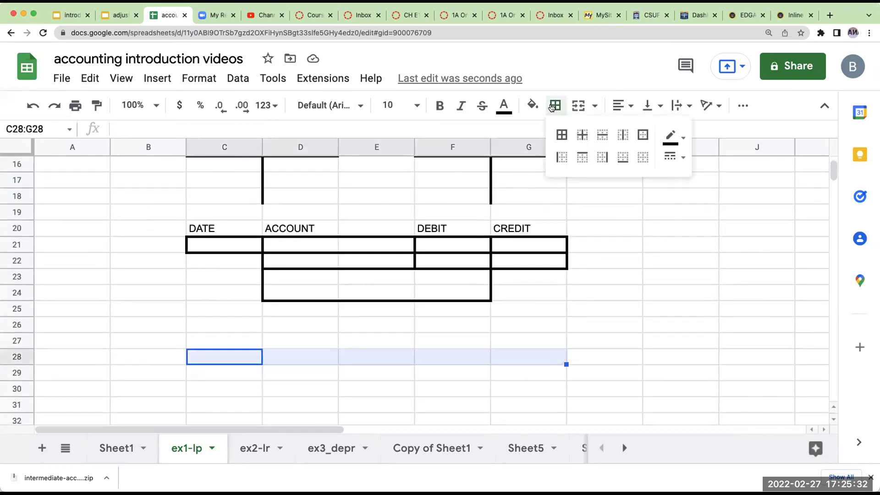
left_click(583, 158)
left_click(430, 398)
left_click(237, 359)
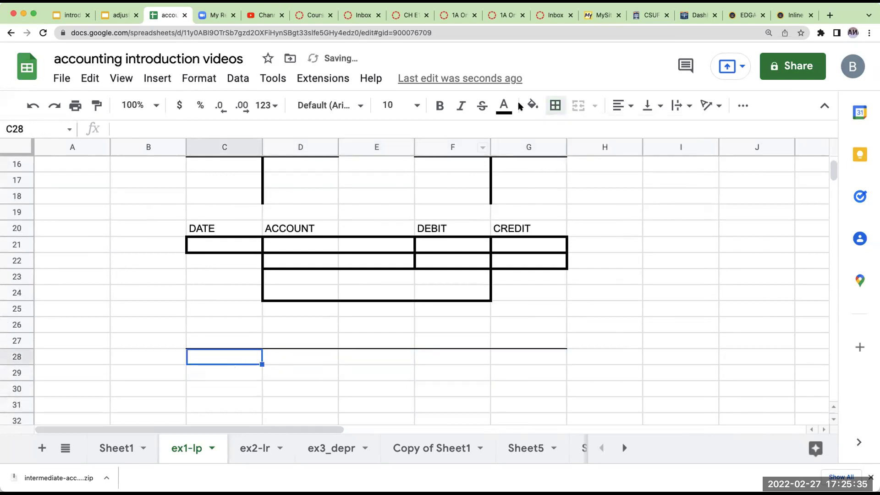
left_click(555, 106)
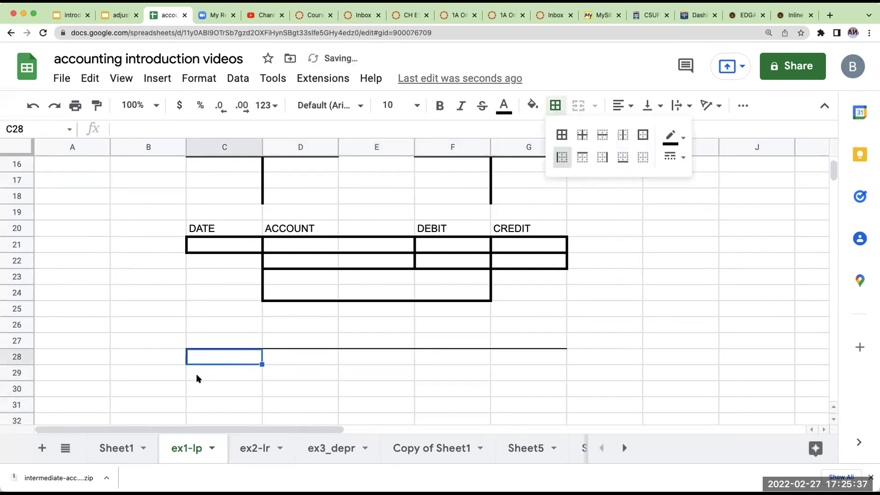
- Label the timeline start 4/1/23 in B29
left_click(171, 375)
type("12")
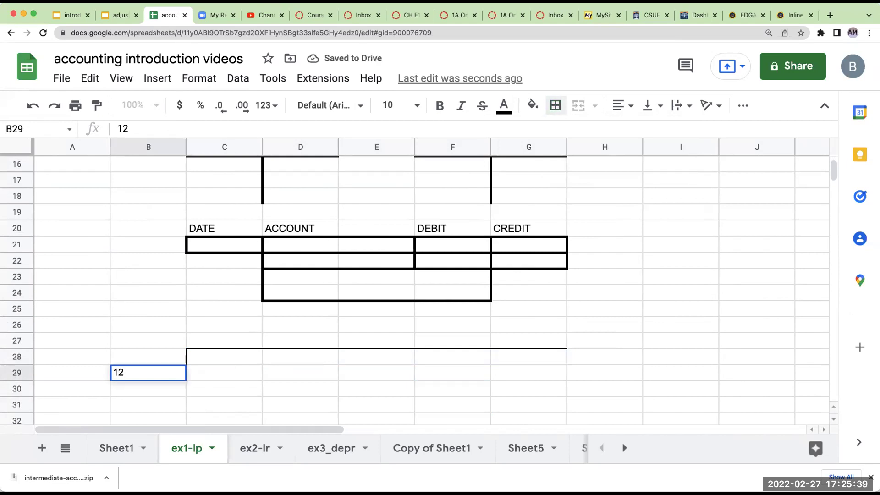
key("BackSpace")
key("BackSpace")
type("4/1/23")
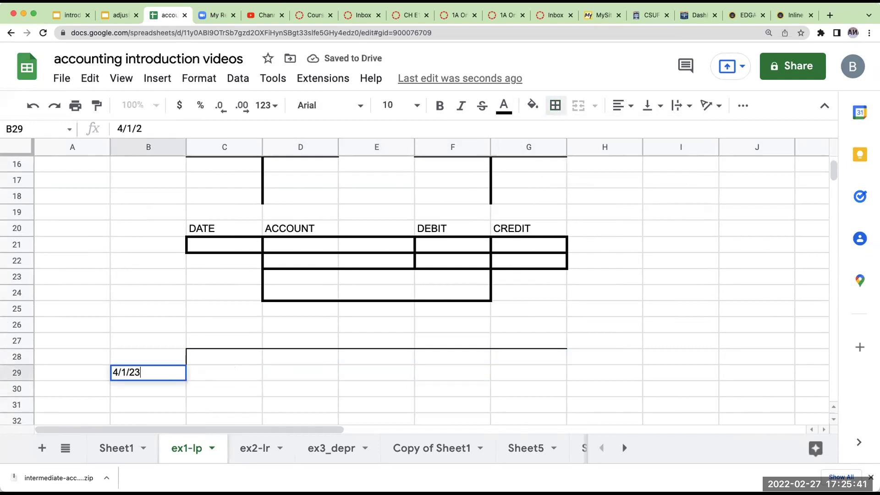
key("Right")
- Mark the year-end tick at E28 and label it 12/31/23 in E29
key("Right")
key("Up")
key("Right")
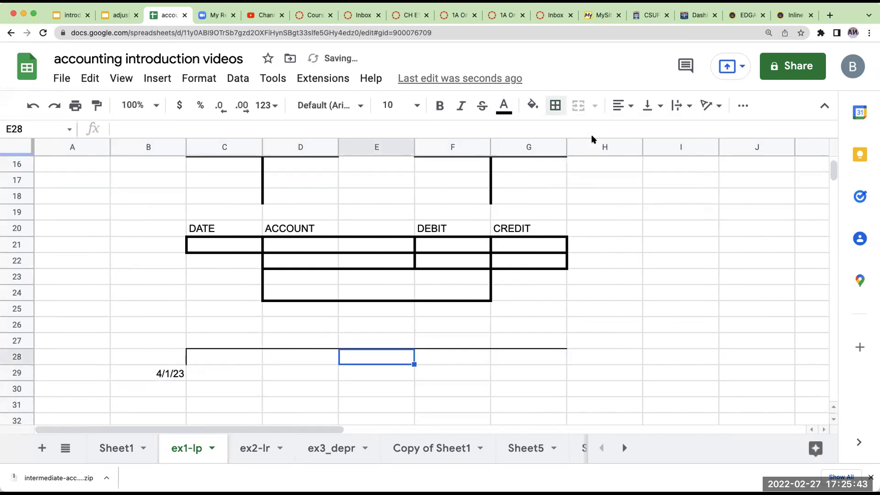
left_click(555, 105)
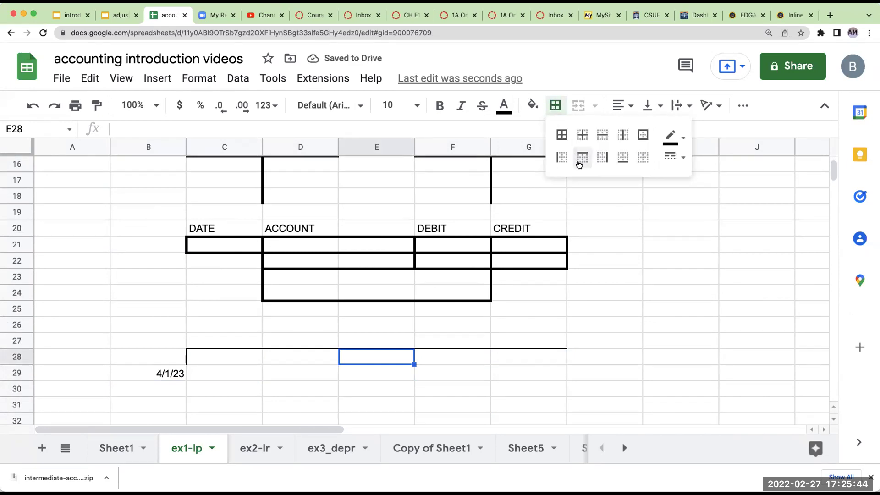
left_click(402, 372)
type("12/")
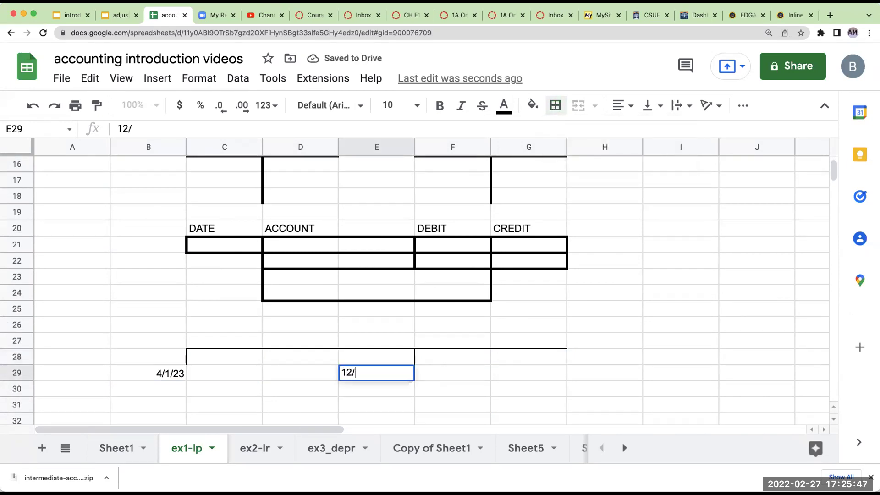
type("31/23")
key("Return")
left_click(300, 372)
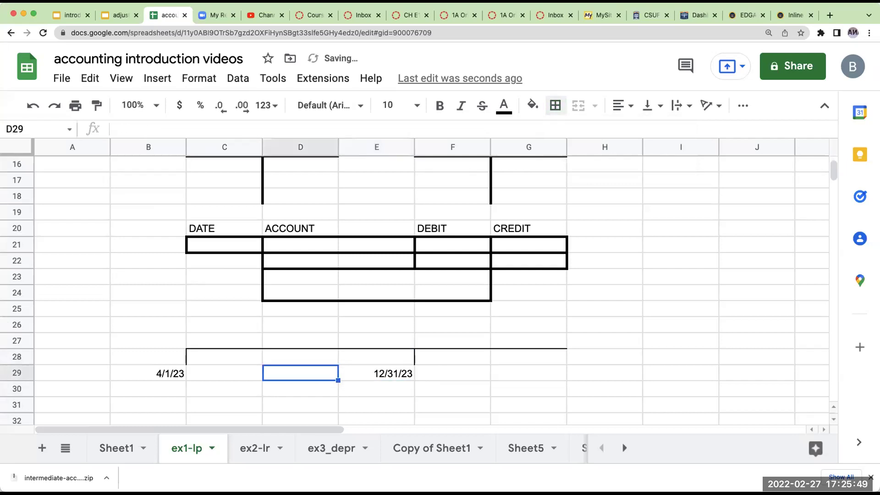
left_click(148, 372)
left_click(224, 372)
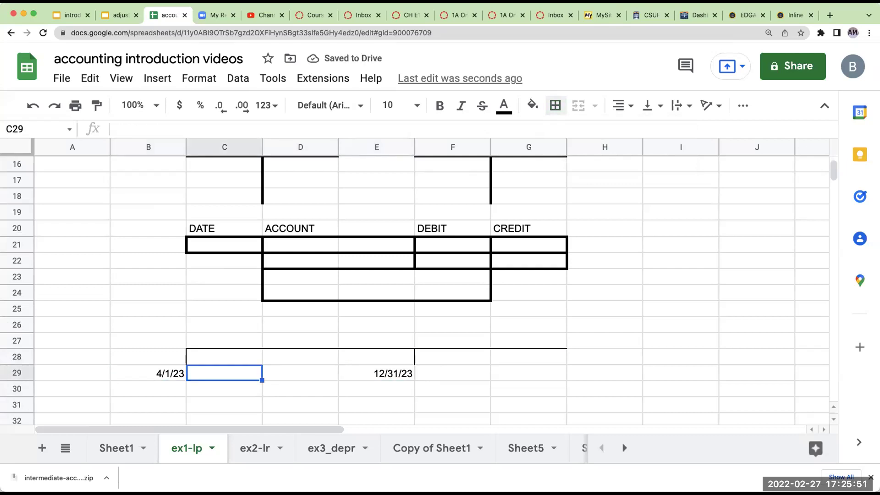
left_click(377, 372)
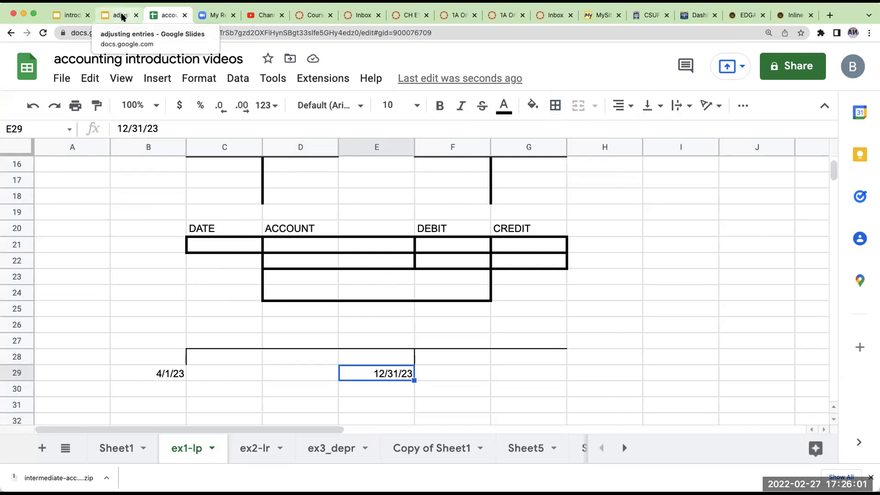
scroll(255, 202, "up", 2)
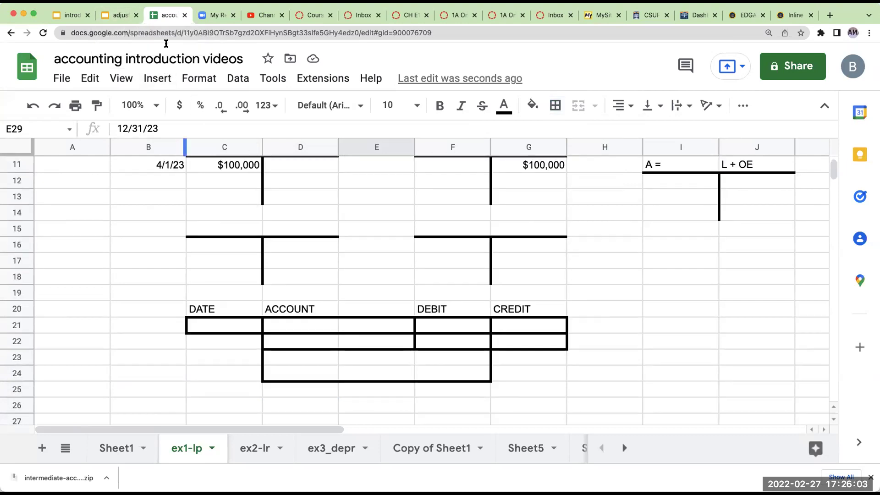
left_click(115, 17)
scroll(115, 229, "up", 5)
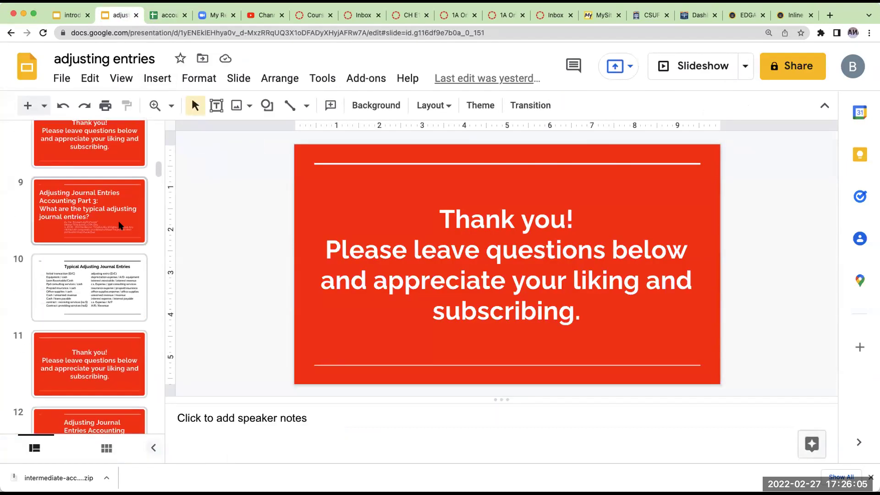
left_click(114, 283)
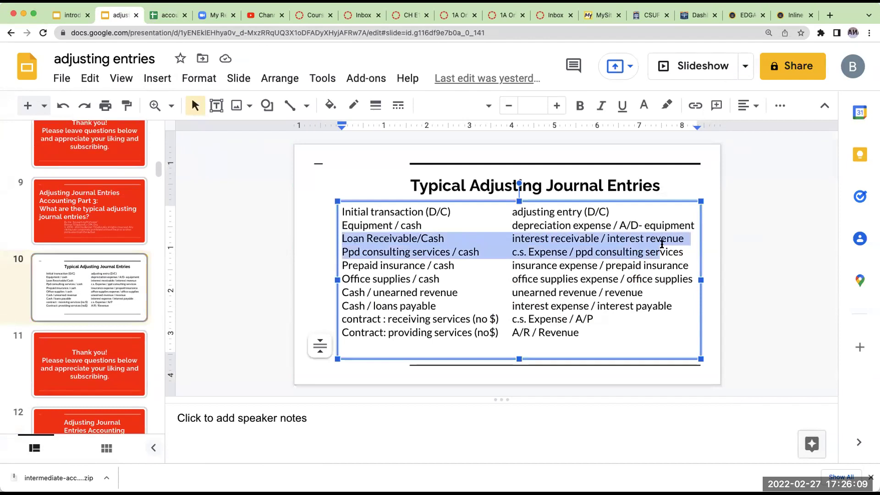
left_click_drag(662, 244, 690, 239)
left_click(510, 278)
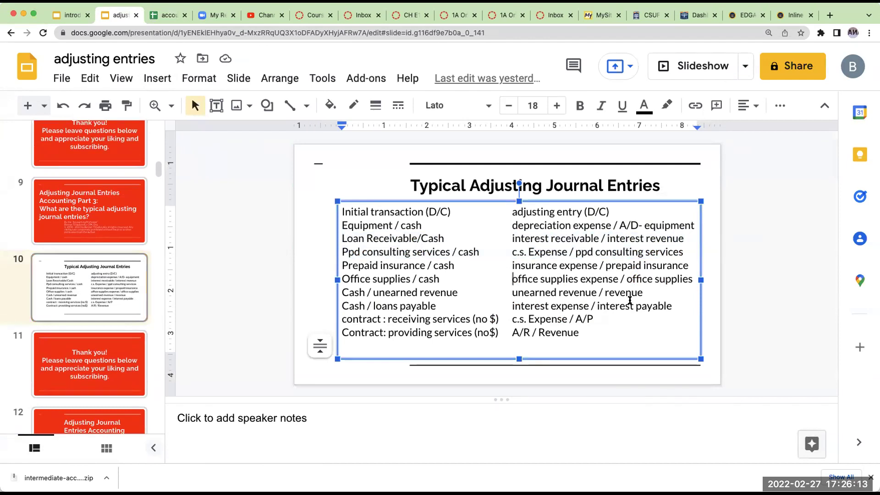
left_click_drag(685, 305, 330, 307)
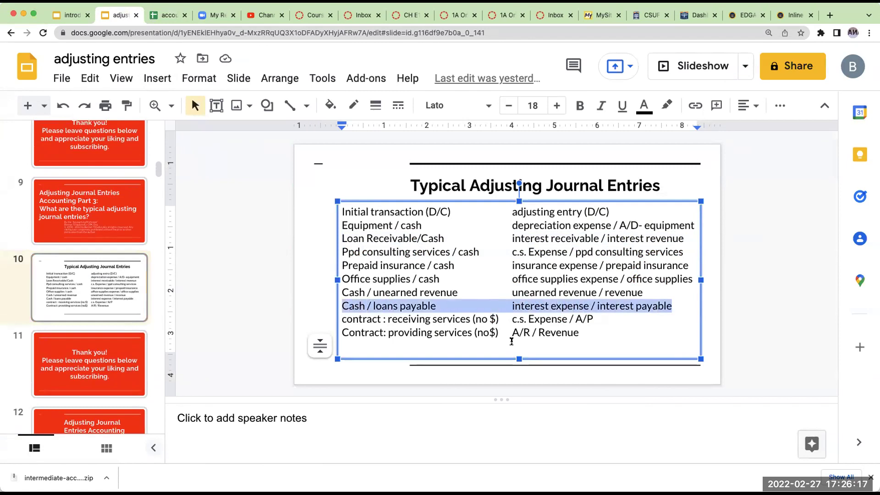
- Title new T-accounts 'interest expense' in C15 and 'interest payayable' in F15
left_click(161, 14)
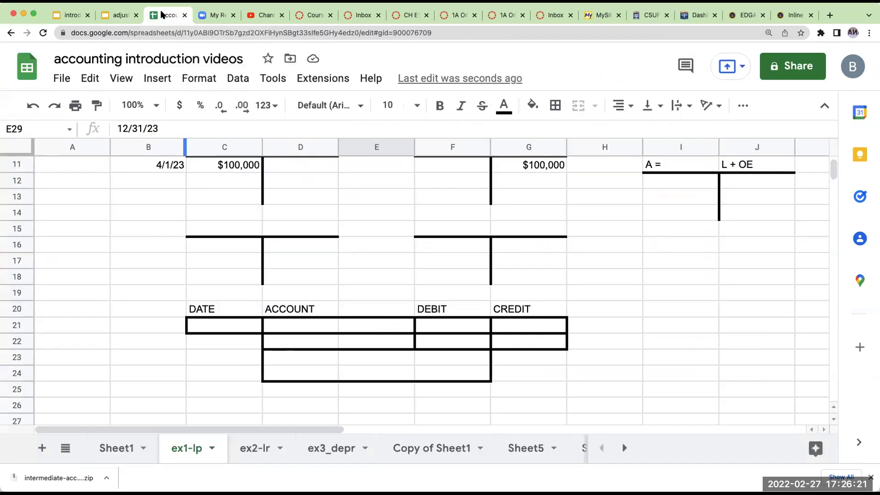
left_click(226, 232)
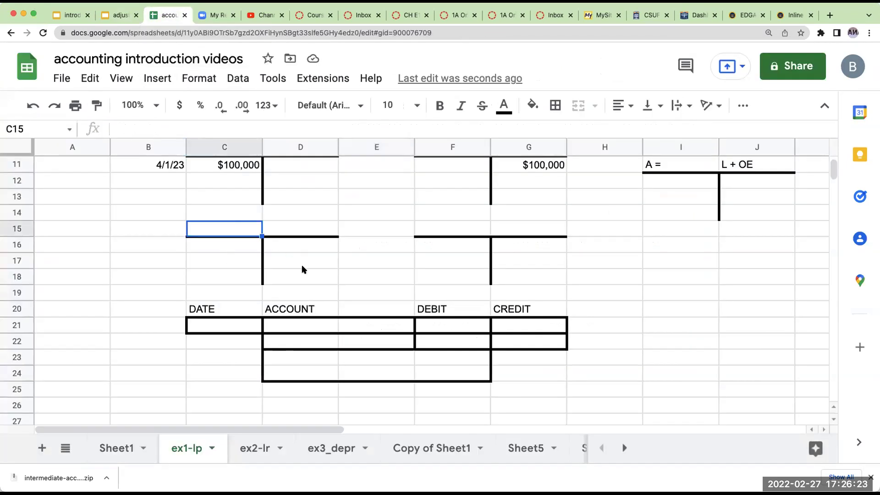
type("interest expense")
key("Return")
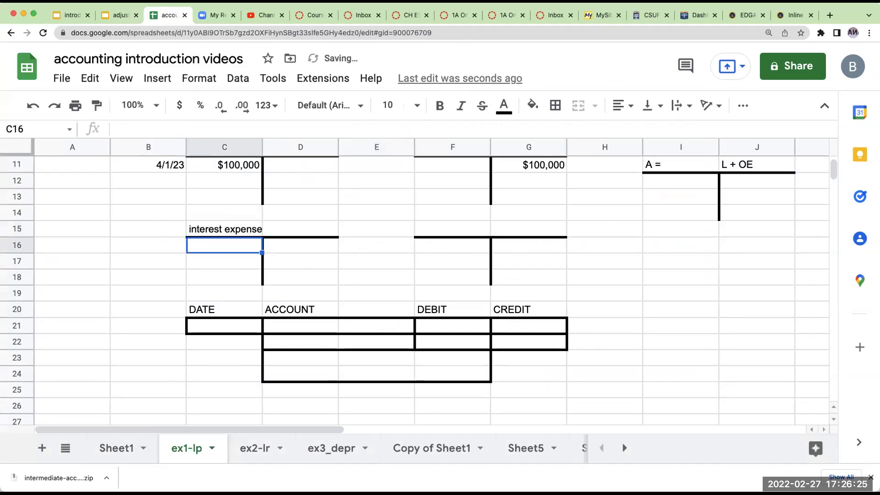
key("Up")
key("Down")
scroll(331, 262, "up", 3)
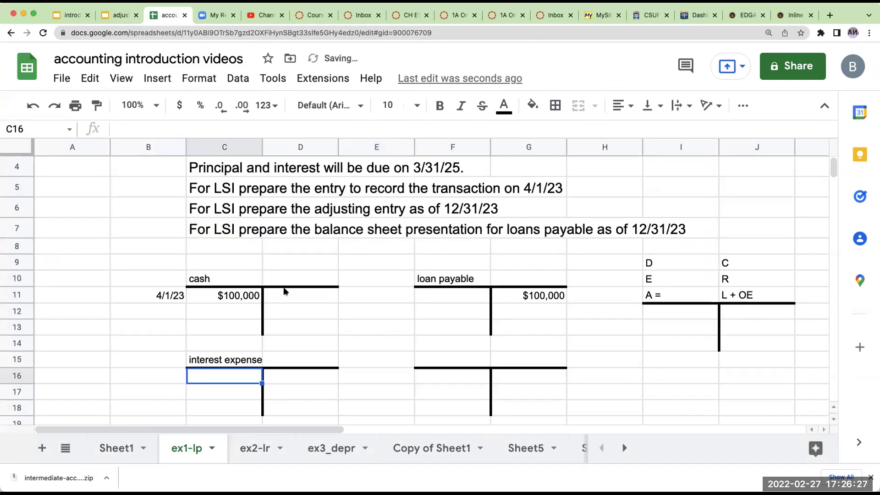
left_click(472, 356)
type("interest p")
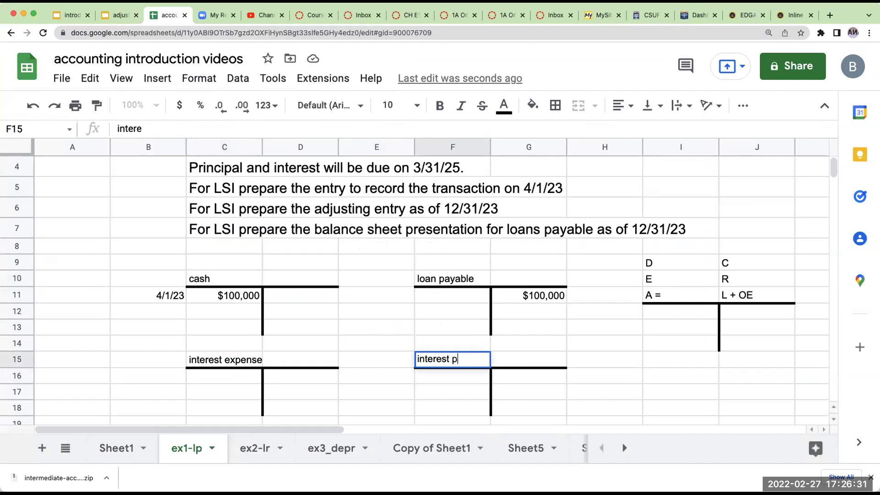
type("ayayable")
key("Return")
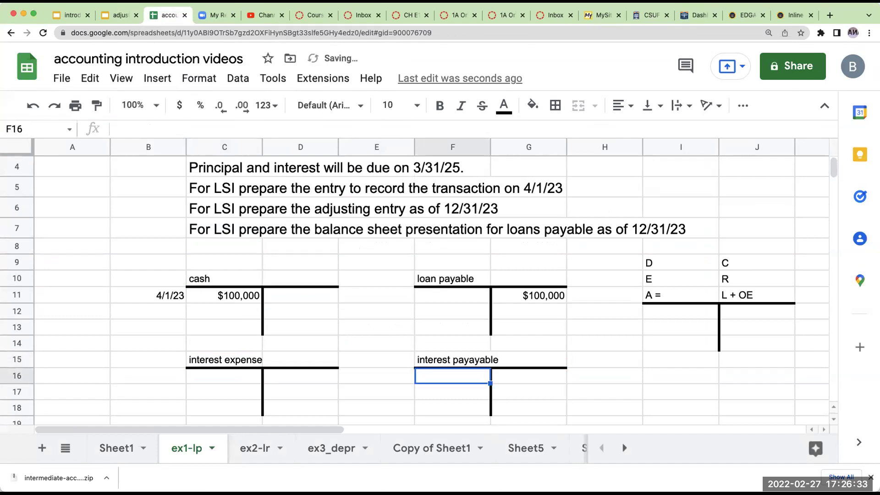
- Date the journal entry 12/31/23 and debit interest expense via =+C15
scroll(413, 328, "down", 5)
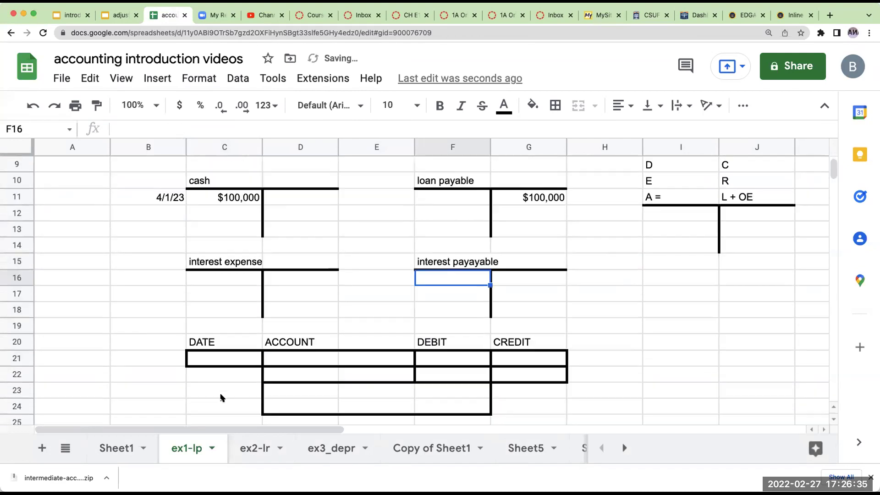
left_click(216, 358)
type("12/31")
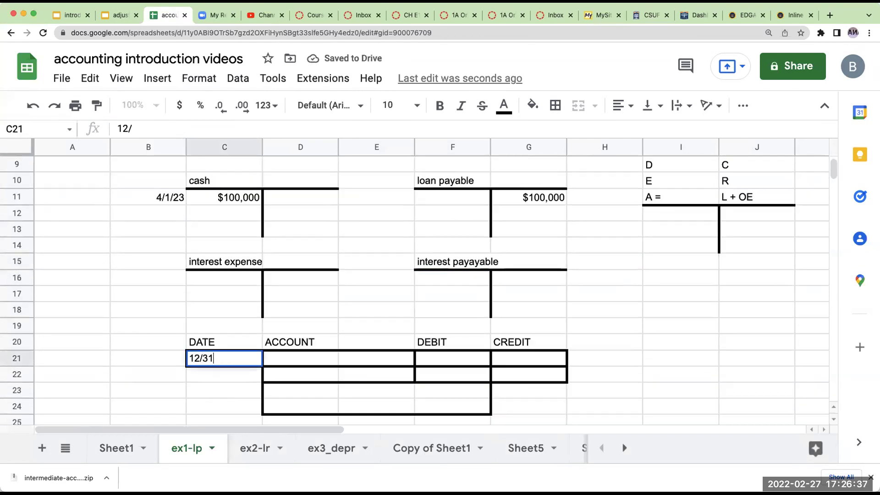
type("/23")
key("Return")
left_click(300, 358)
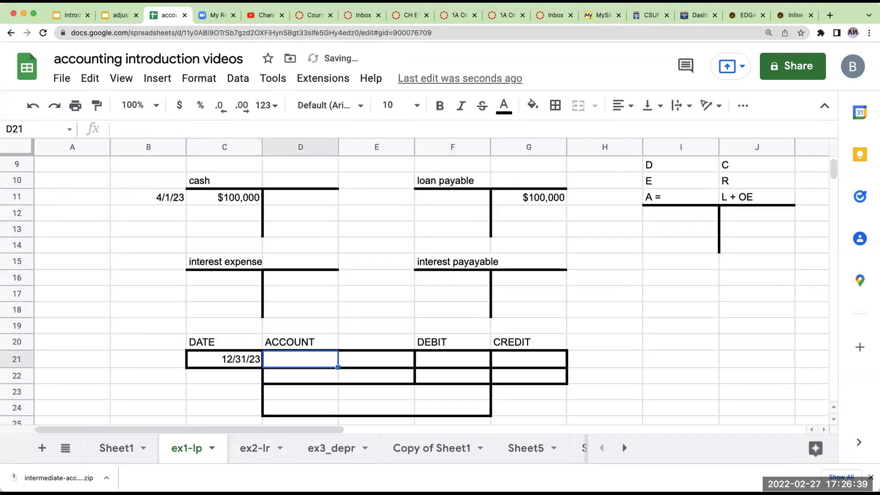
type("+")
key("Left")
key("Up")
key("Up")
key("Up")
key("Up")
key("Up")
key("Return")
- Add the credit line naming interest payable via =+F15
left_click(376, 375)
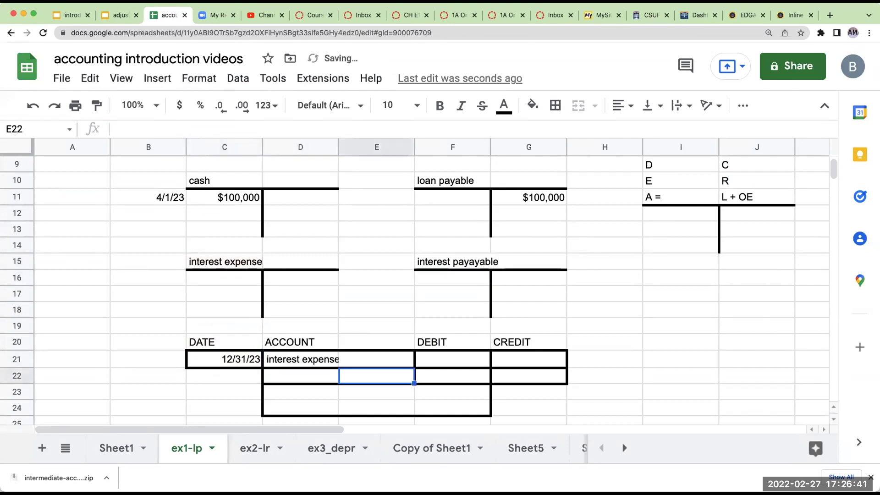
type("+")
key("Right")
key("Up")
key("Up")
key("Up")
key("Up")
key("Up")
key("Up")
key("Up")
key("Return")
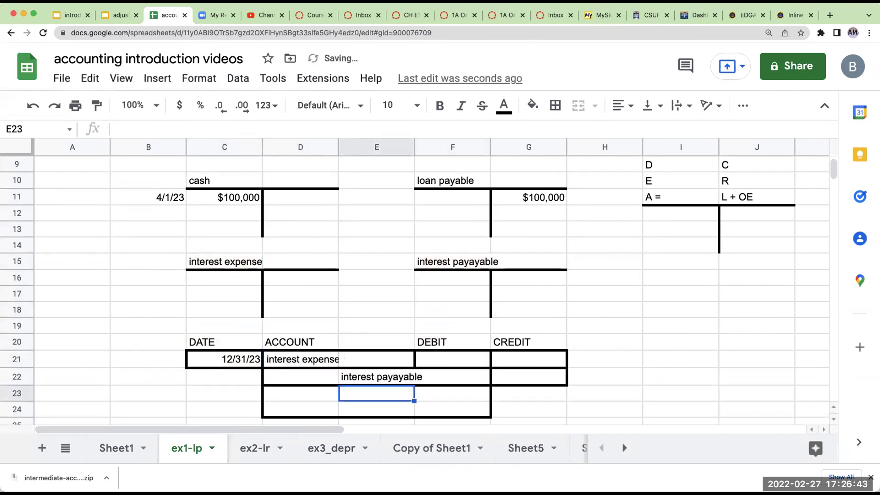
key("Up")
key("Right")
key("Right")
key("Up")
key("Left")
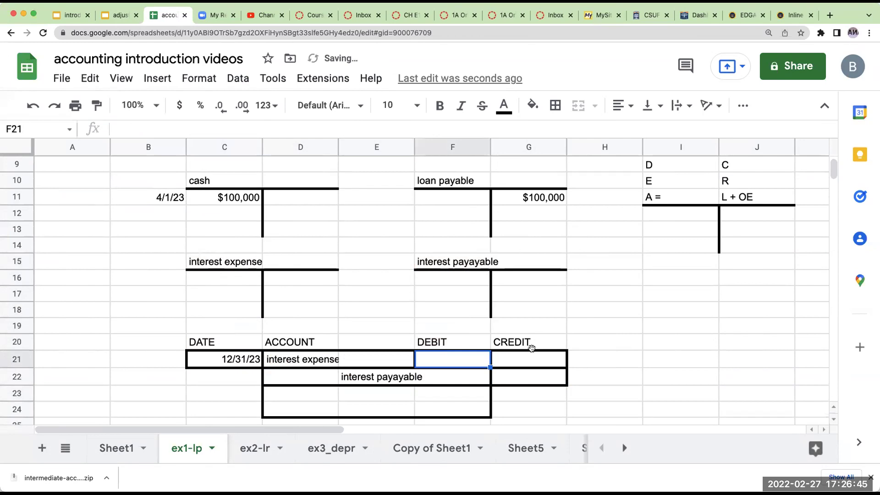
- Label I17 'loan amount' and link J17 to the $100,000 loan payable balance
left_click(679, 296)
scroll(679, 302, "up", 2)
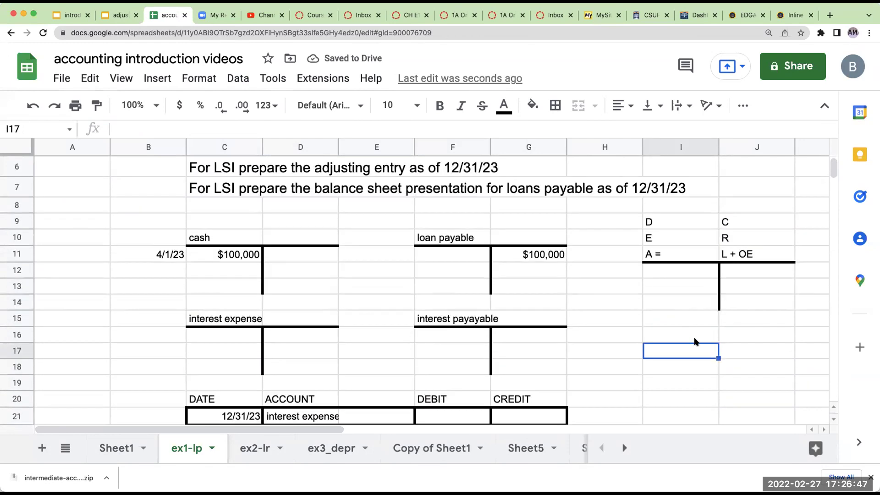
type("loan amount")
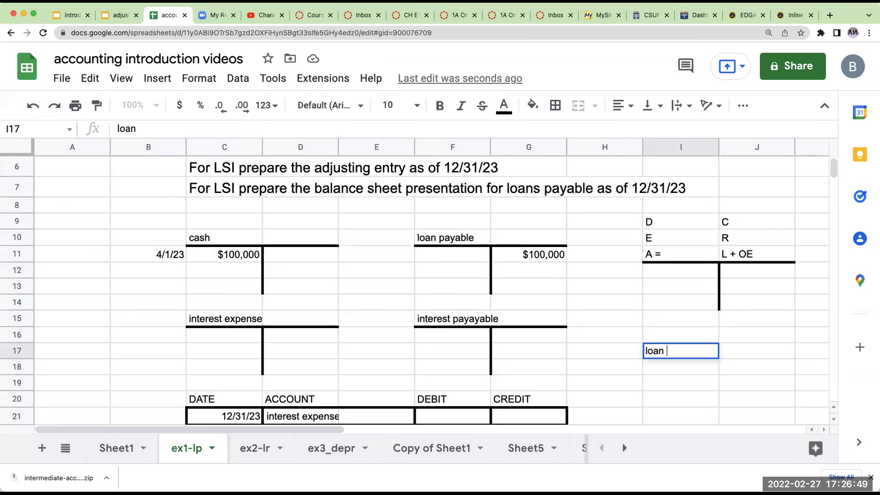
key("Return")
left_click(756, 352)
type("=")
key("Left")
key("Left")
key("Left")
key("Up")
key("Up")
key("Up")
key("Up")
key("Up")
key("Up")
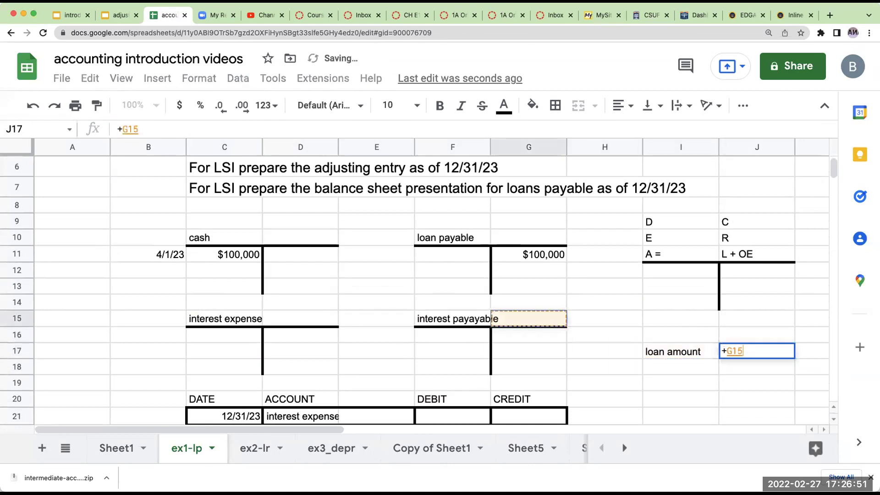
key("Return")
- Label I18 'interest rate' and enter 0.06 beside it
left_click(680, 366)
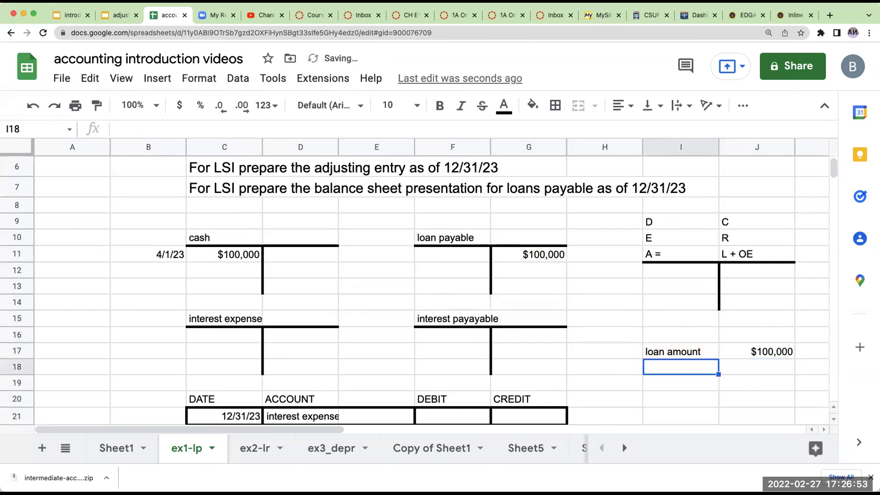
type("inerest")
key("BackSpace")
key("BackSpace")
key("BackSpace")
key("BackSpace")
key("BackSpace")
key("BackSpace")
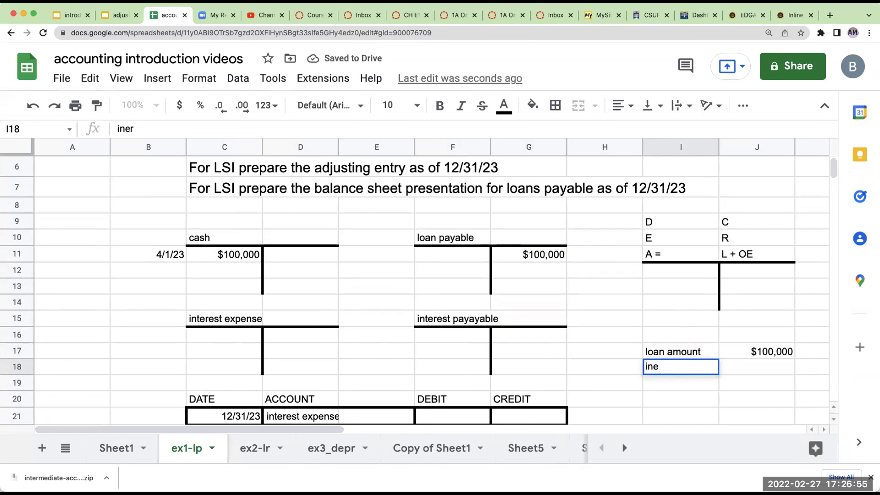
type("terest rate")
key("Return")
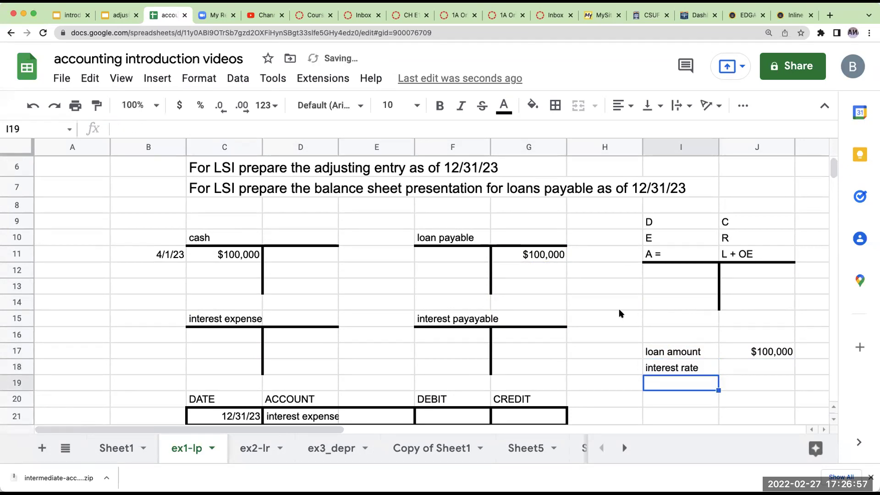
scroll(619, 309, "up", 3)
scroll(734, 404, "down", 2)
left_click(745, 393)
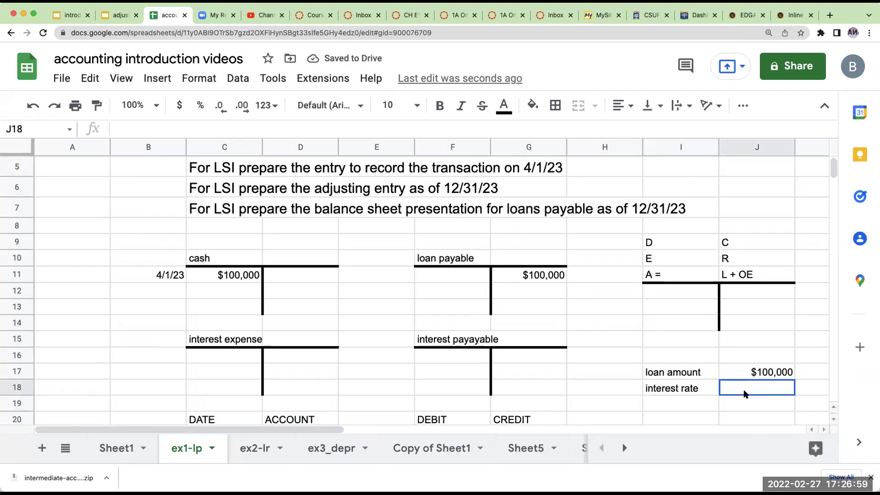
type("0.06")
key("Return")
- Add the 'annual interest (12 months)' label with =J17*J18 giving $6,000
left_click(680, 403)
type("a")
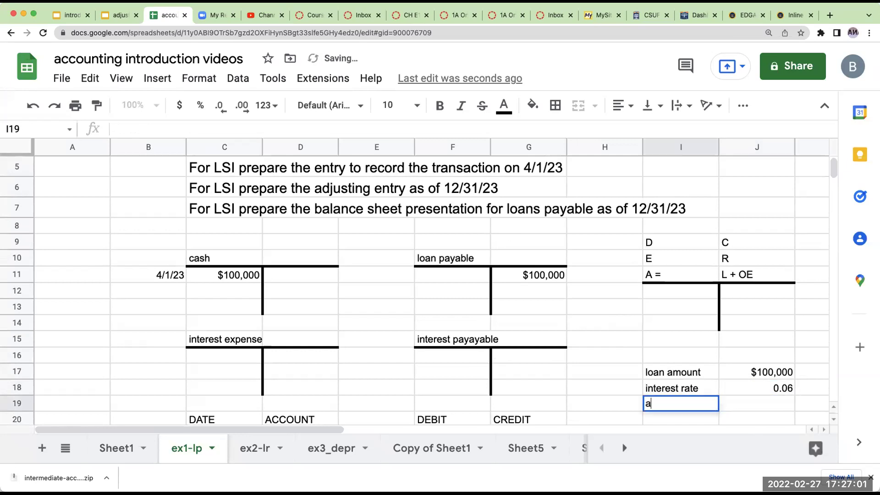
type("nnual interest")
key("Return")
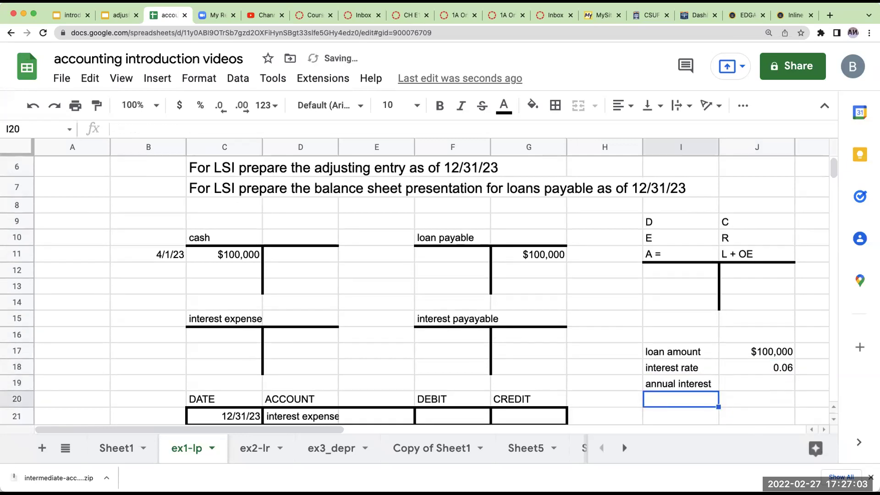
type("(12 monthys)")
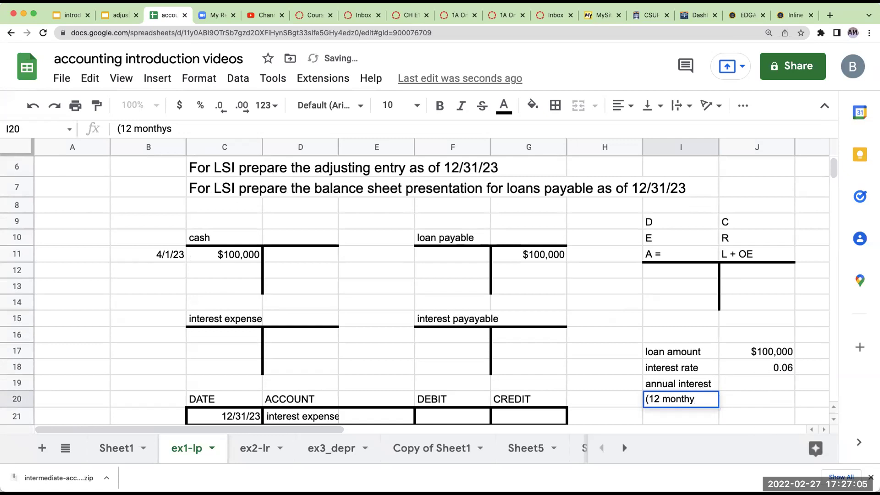
key("BackSpace")
key("BackSpace")
type("s)")
key("Return")
key("Up")
key("Right")
type("+")
key("Up")
key("Up")
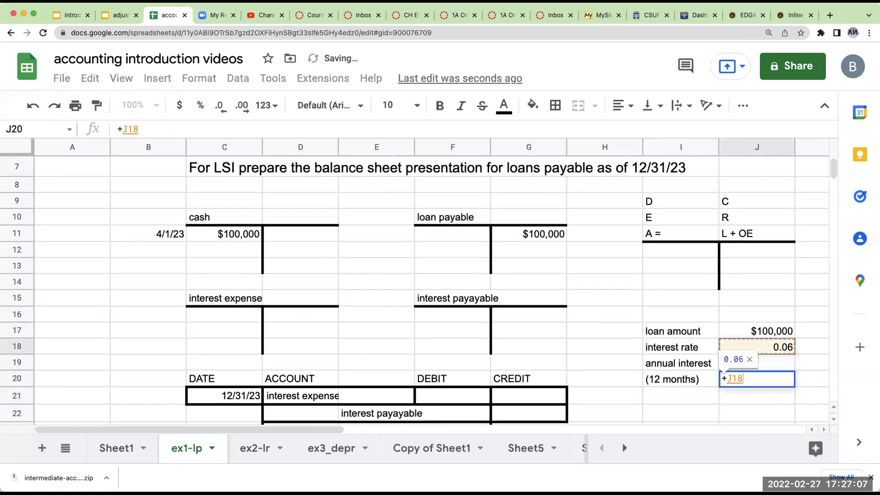
key("Up")
type("*")
key("Up")
key("Up")
key("Return")
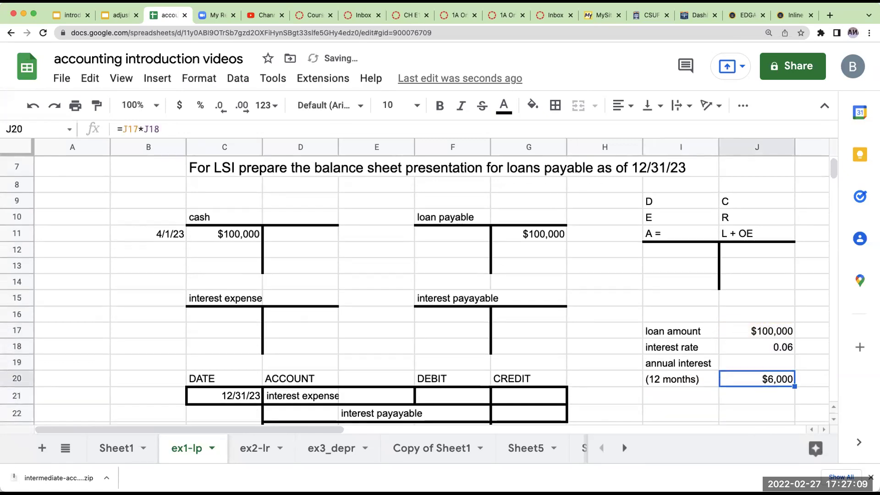
key("Right")
key("Right")
key("Up")
key("Up")
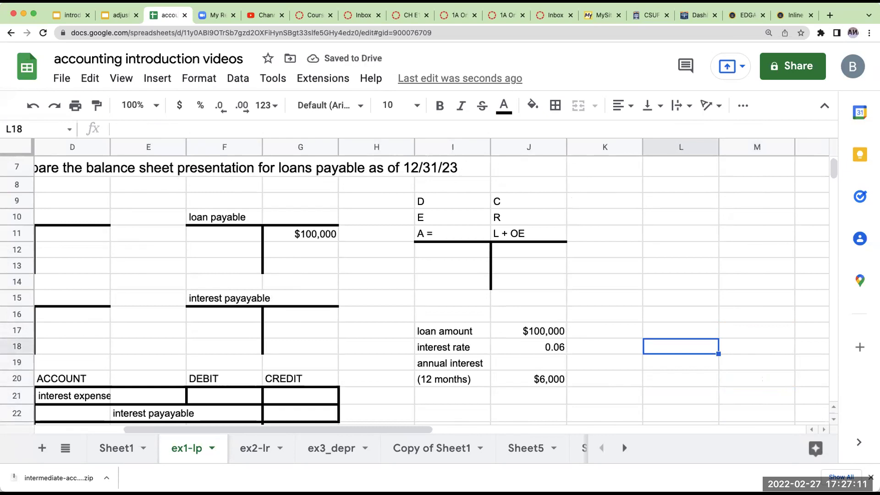
- List the months apr, may, june, july, aug, sept, oct, nov, dec down column L
type("apr")
key("Return")
type("may")
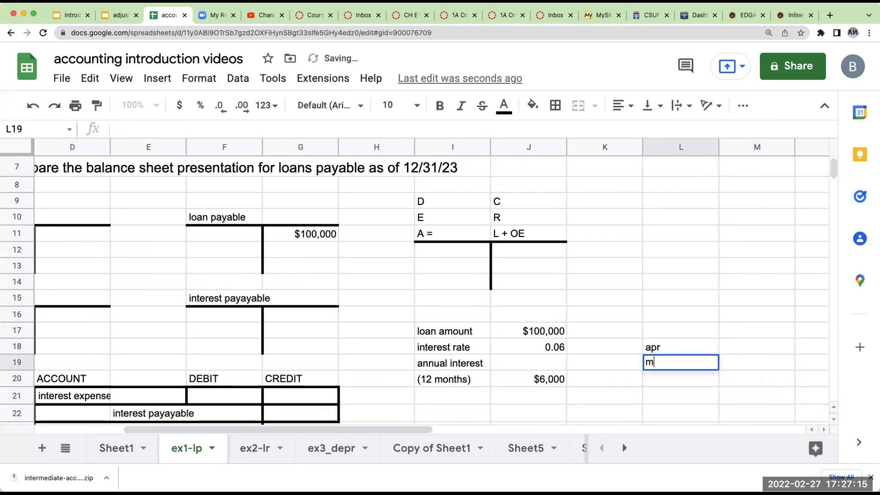
key("Return")
type("june")
key("Return")
type("july")
key("Return")
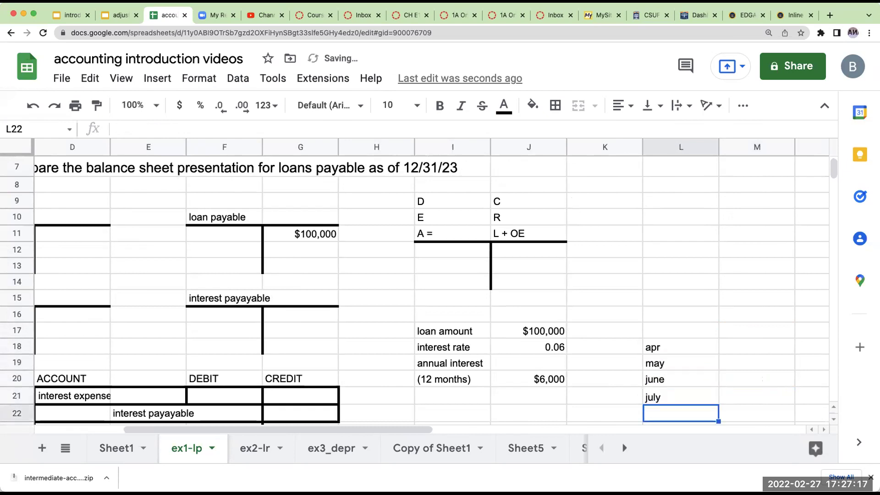
type("aug")
key("Return")
type("sept")
key("Return")
type("o")
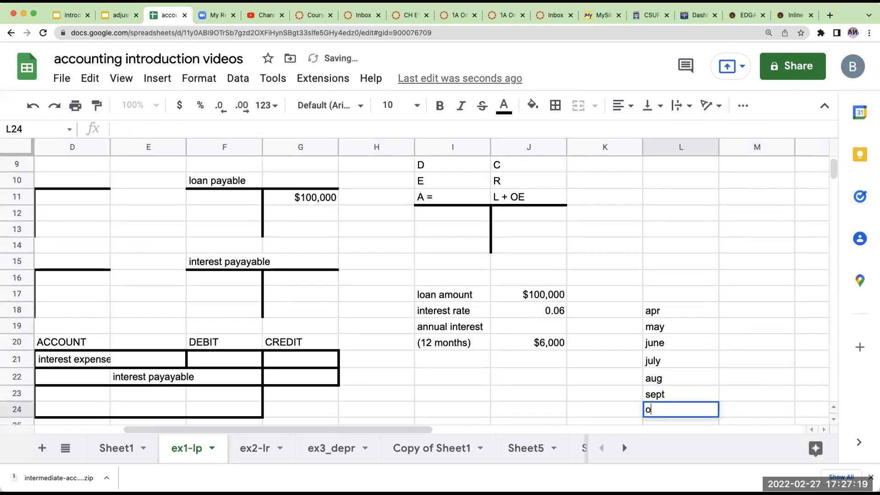
type("ct n")
key("BackSpace")
key("Return")
type("nov")
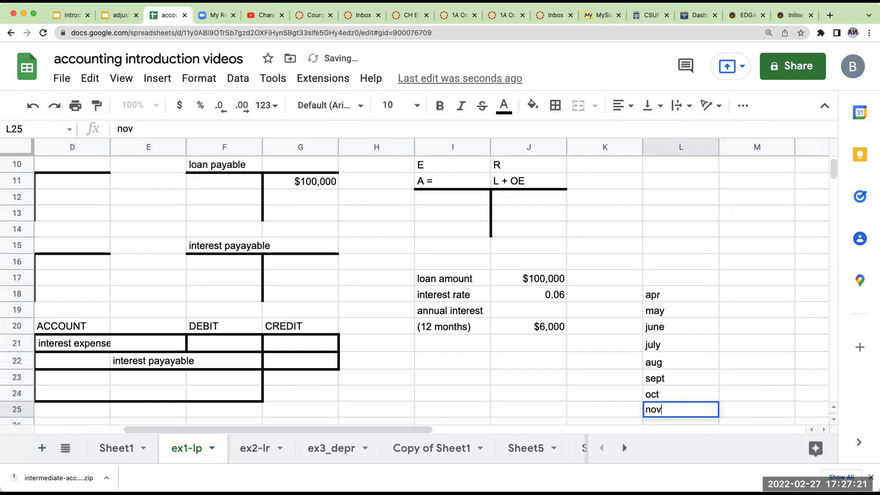
key("Return")
type("dec")
key("Return")
- Number the months 1 to 9 using 1 and a copied =M18+1 formula
left_click(740, 265)
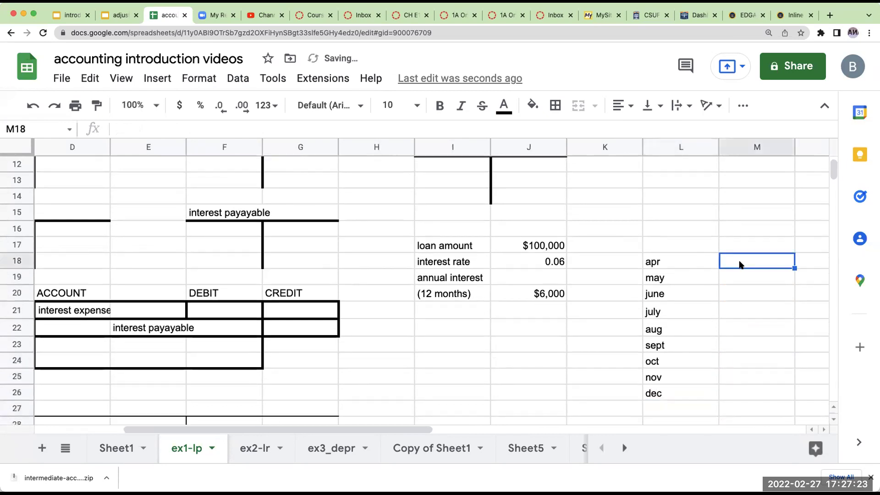
type("1")
key("Return")
type("=M18+1")
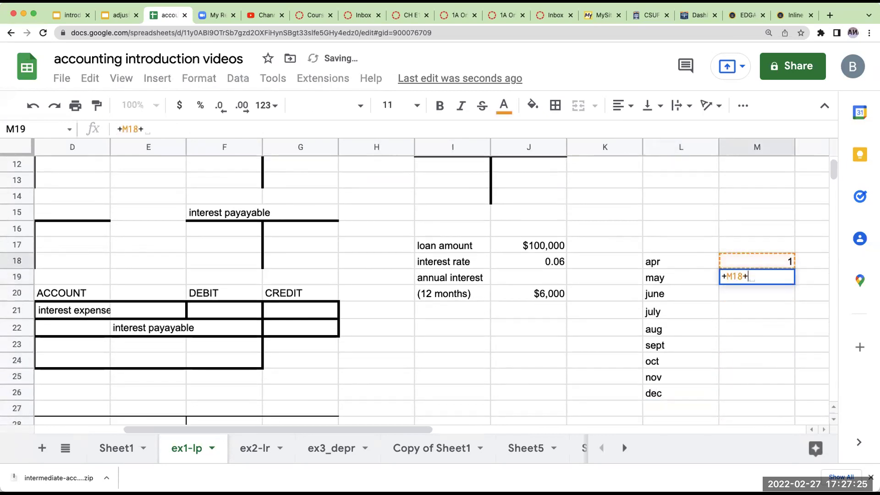
key("Return")
key("Up")
key("ctrl+c")
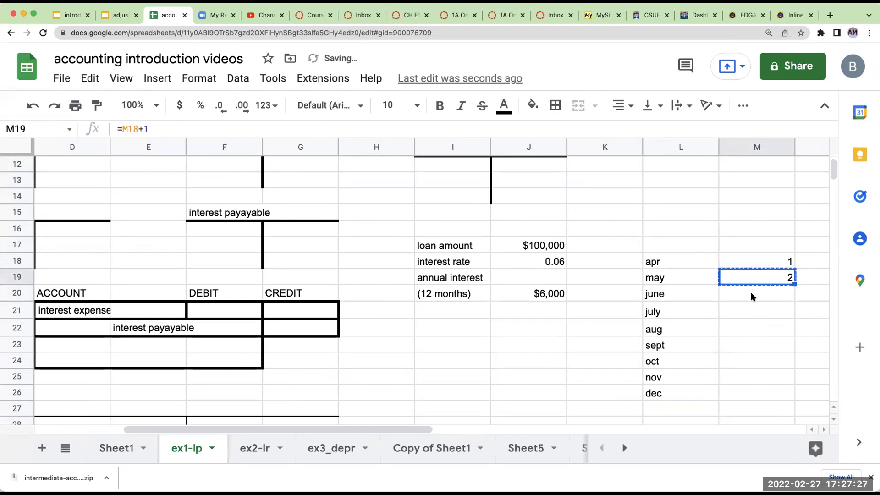
left_click_drag(752, 297, 742, 393)
key("ctrl+v")
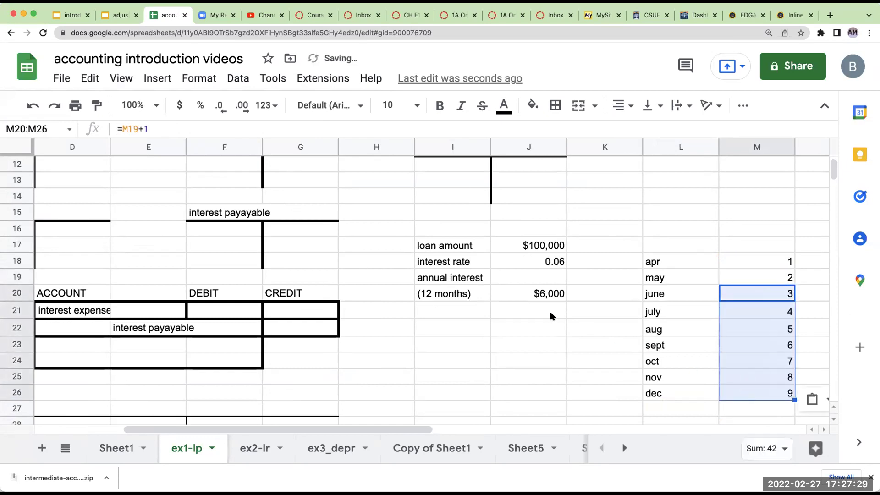
- Note the *9/12 fraction under the annual interest
left_click(552, 316)
type("*9")
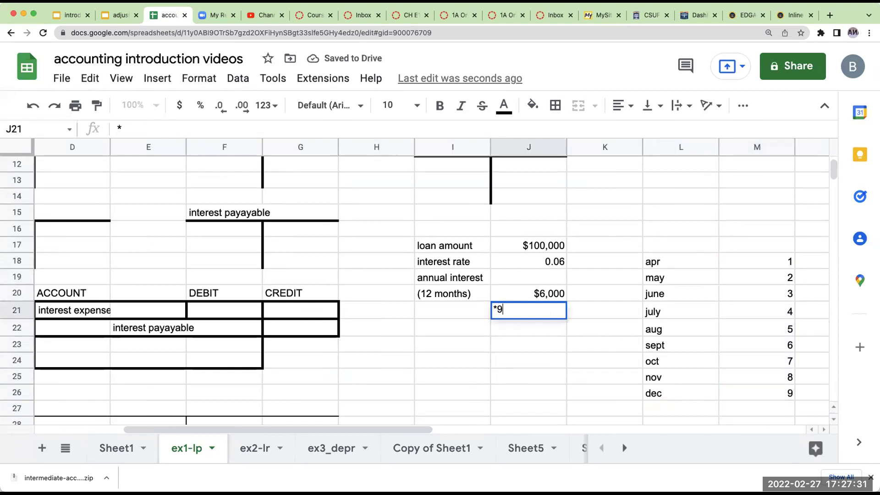
type("/12")
key("Return")
left_click(452, 310)
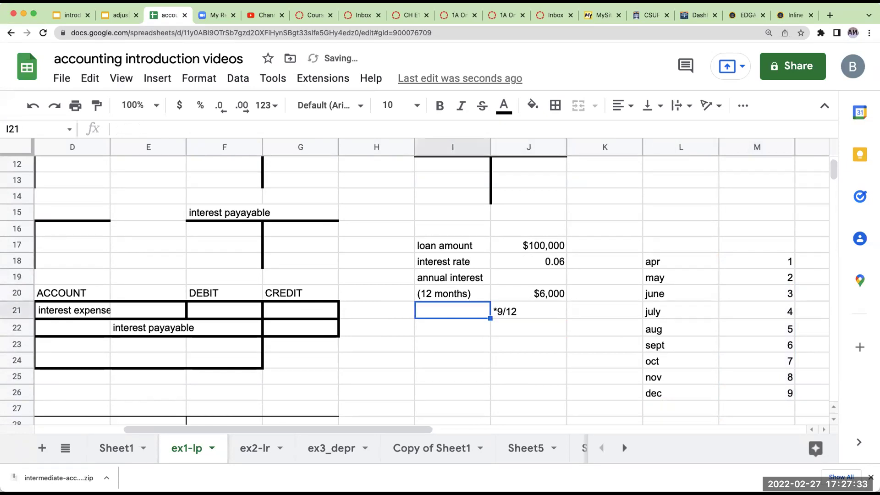
- Label the period 4/1-12/31 and compute its interest as =J20*9/12, giving $4,500
type("4/1")
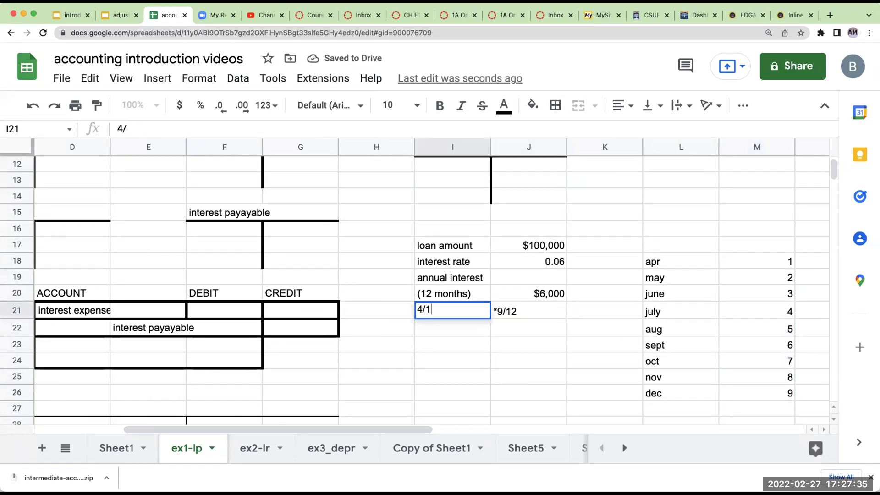
type("-12/31")
key("Return")
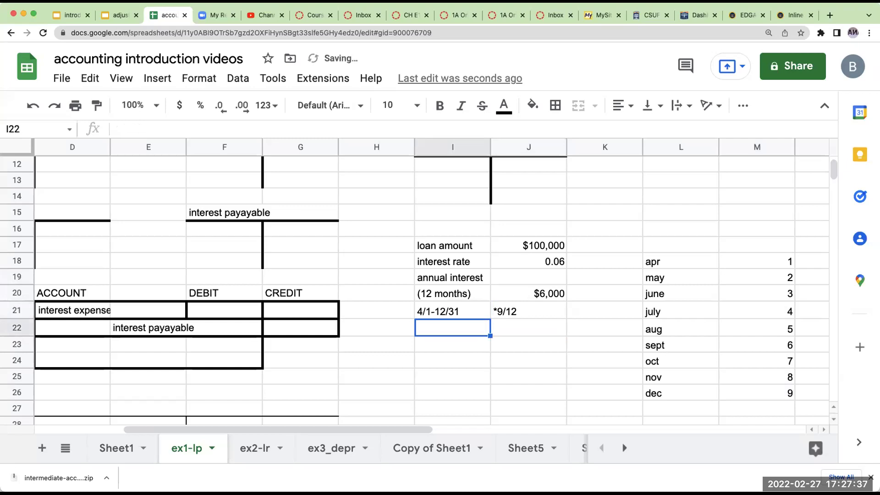
left_click(529, 327)
type("+")
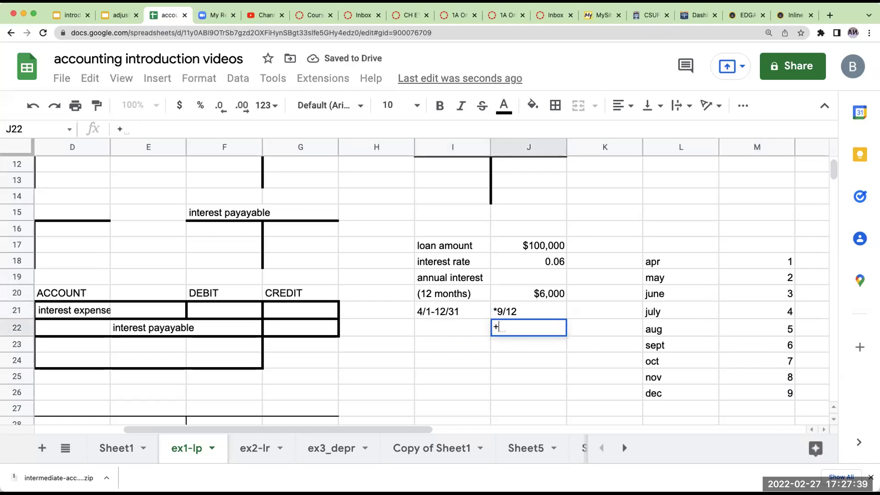
key("Up")
key("Up")
type("*9/12")
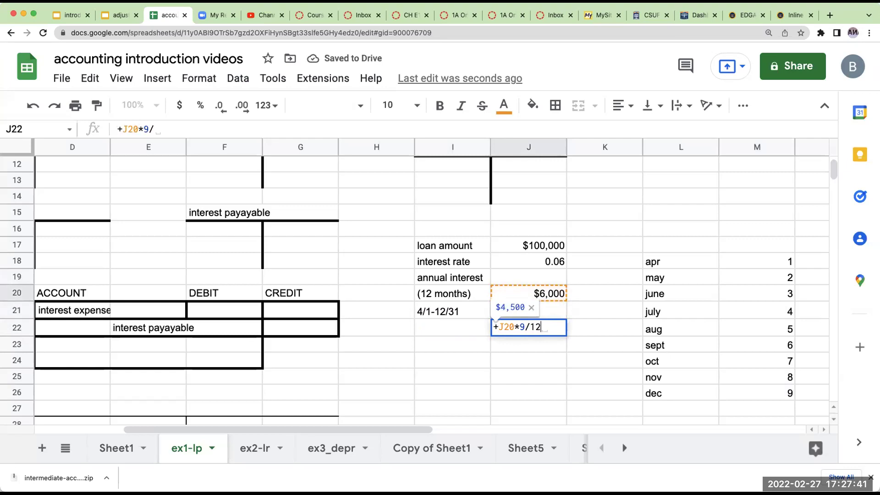
key("Return")
key("Up")
key("Left")
key("Left")
key("Left")
key("Left")
key("Left")
key("Left")
key("Left")
key("Left")
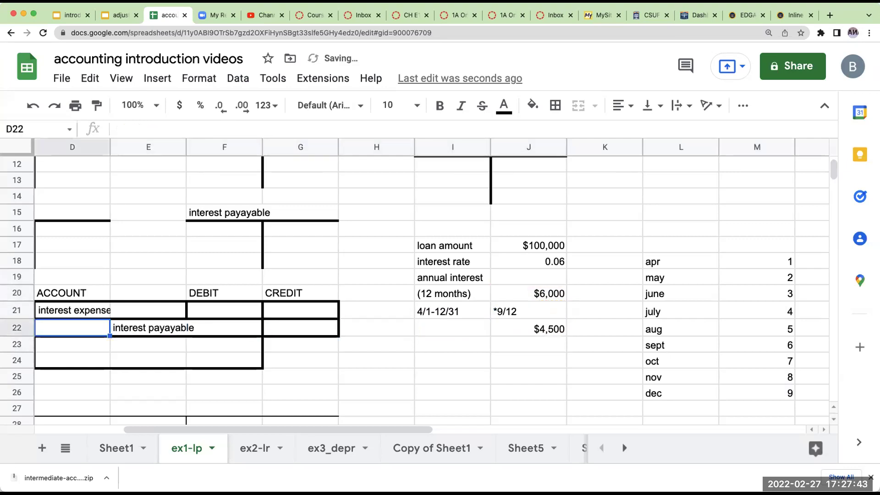
key("Up")
key("Up")
key("Right")
key("Up")
key("Up")
key("Up")
- Date the interest expense T-account 12/31 and debit it 4500
key("Up")
key("Left")
type("12/31")
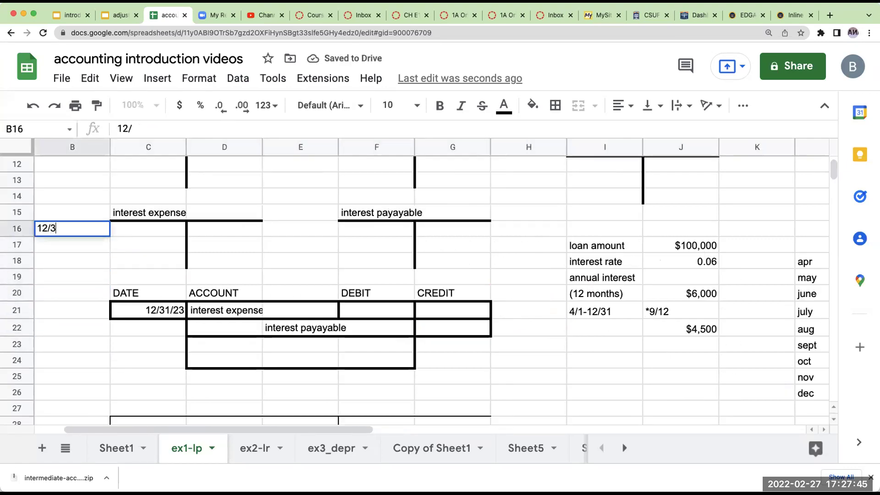
key("Return")
key("Up")
key("Right")
type("450")
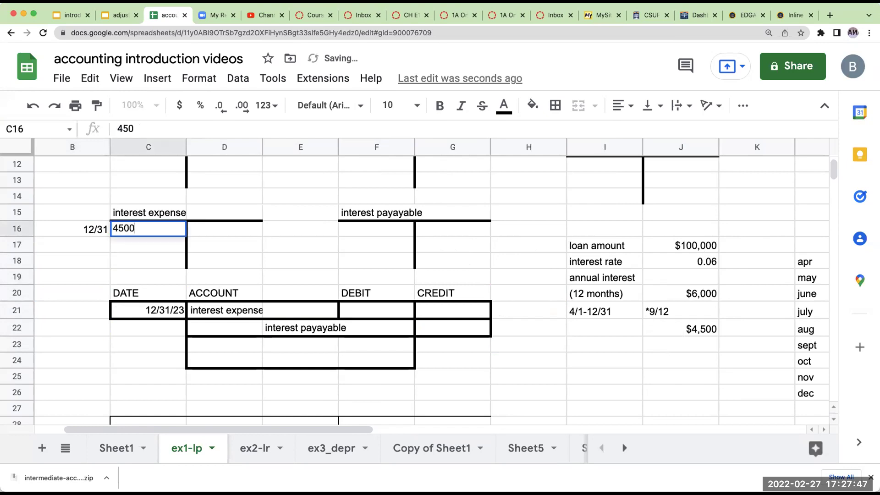
type("00")
key("Return")
key("Up")
type("4500")
key("Return")
key("Up")
- Credit interest payable $4,500 via =J22 and date it 12/31 with =B16
key("Right")
key("Right")
key("Right")
key("Right")
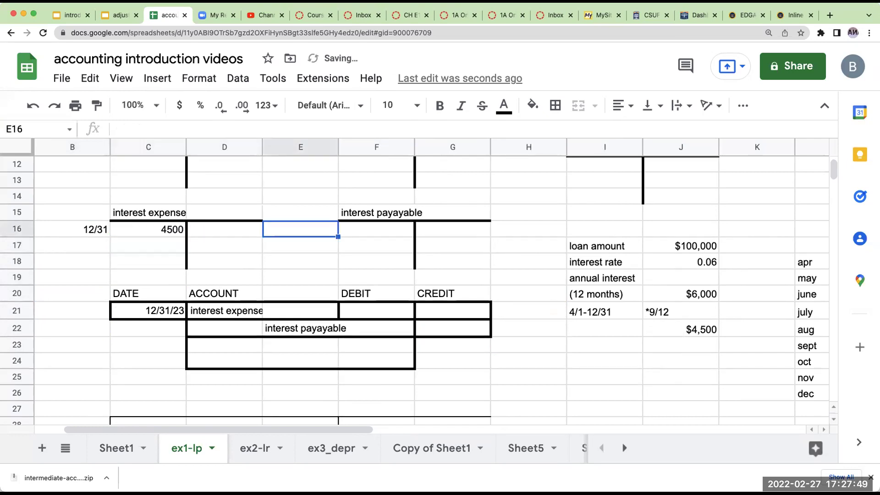
type("+")
key("Right")
key("Right")
key("Right")
key("Down")
key("Down")
key("Down")
key("Down")
key("Down")
key("Down")
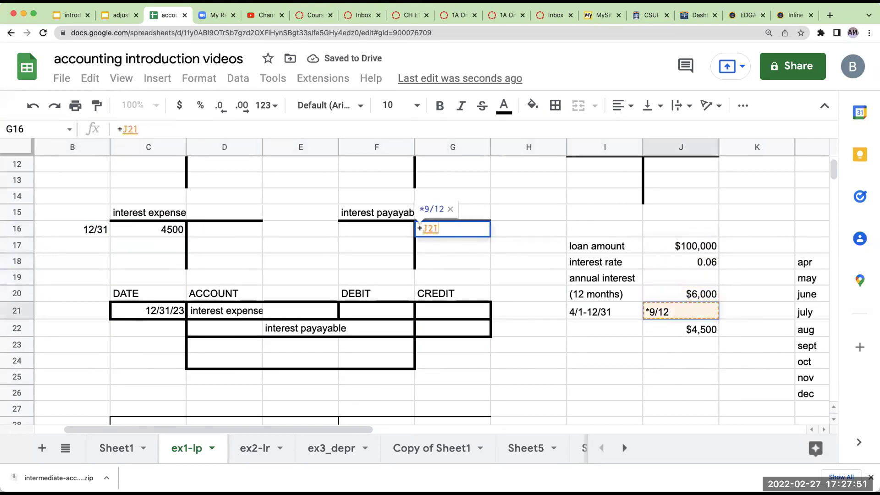
key("Return")
key("Up")
key("Right")
type("=")
key("Left")
key("Left")
key("Left")
key("Left")
key("Left")
key("Left")
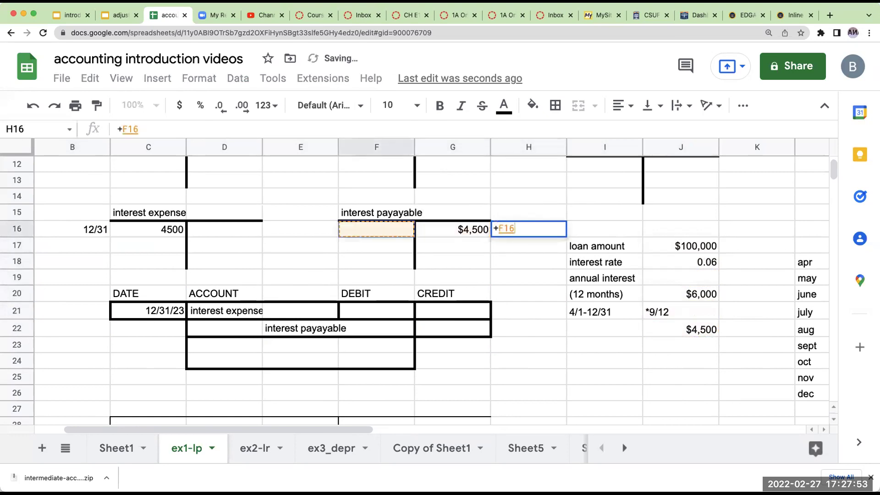
key("Return")
key("Up")
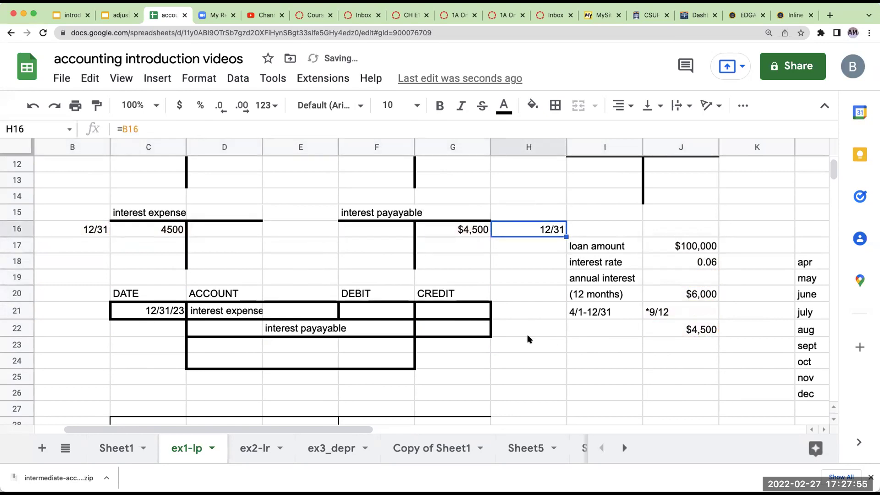
- Add the explanation 'to record interest expense' below the journal entry accounts
scroll(530, 339, "up", 2)
scroll(499, 352, "up", 3)
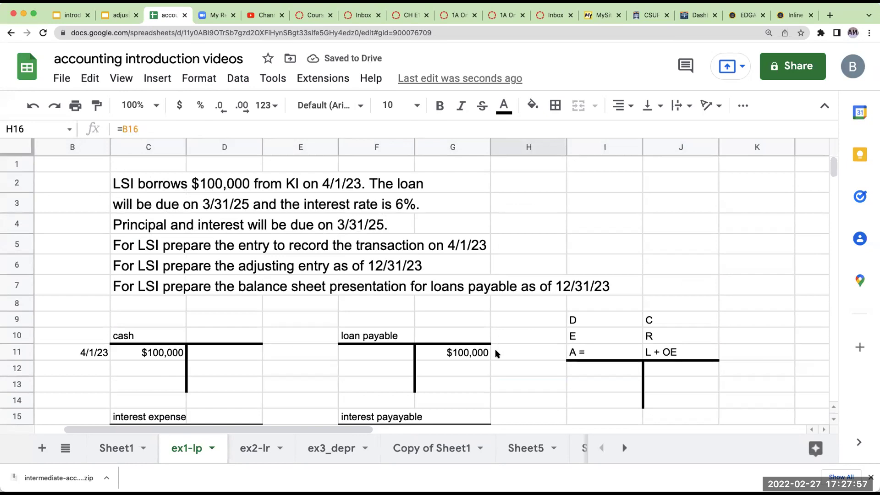
left_click(301, 227)
left_click(346, 226)
scroll(406, 312, "down", 5)
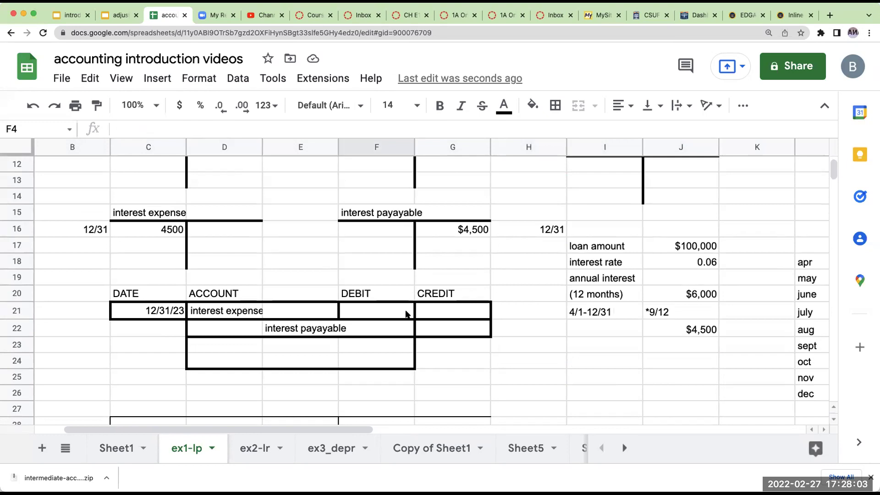
left_click(245, 349)
type("t")
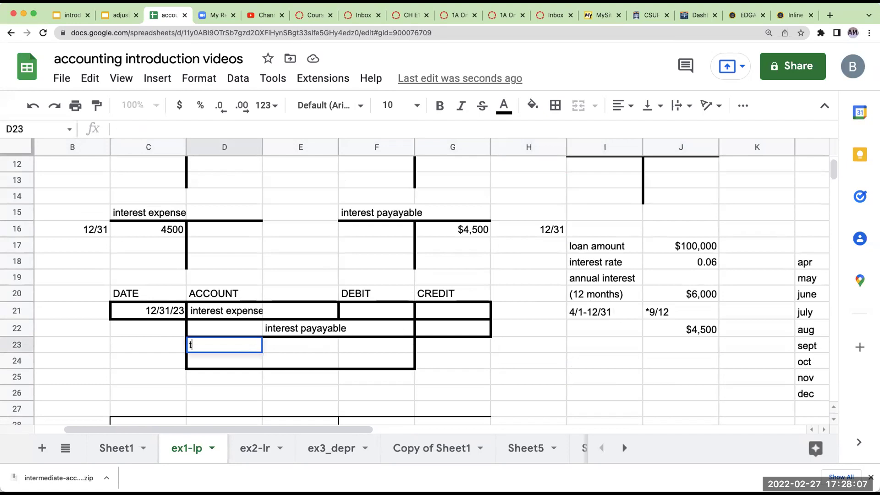
type("o record interes")
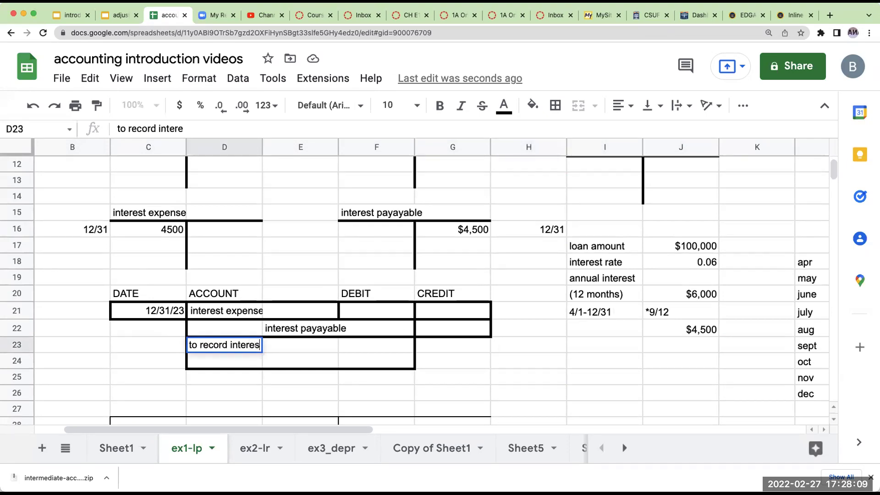
type("t expense")
key("Return")
- Set the entry's debit to =C16 and the credit to =F21, both 4500
key("Up")
key("Right")
key("Right")
key("Up")
key("Up")
key("Up")
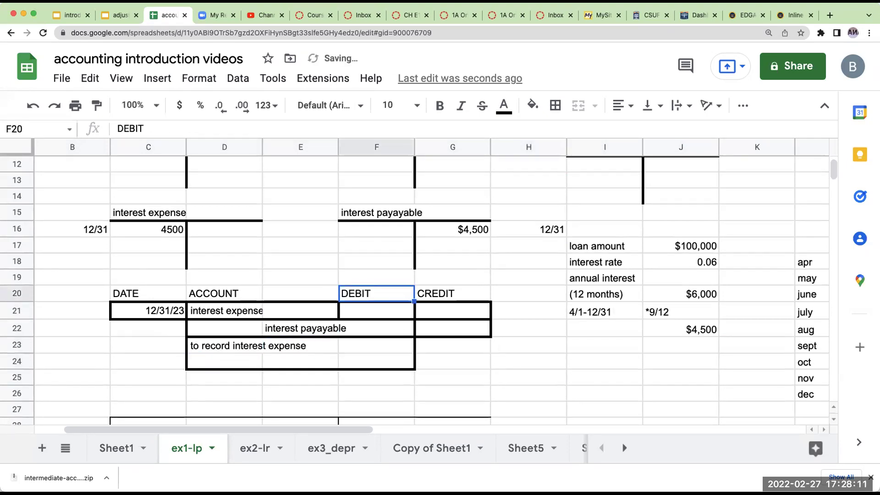
key("Down")
type("=")
key("Left")
key("Left")
key("Left")
key("Up")
key("Up")
key("Up")
key("Up")
key("Up")
key("Return")
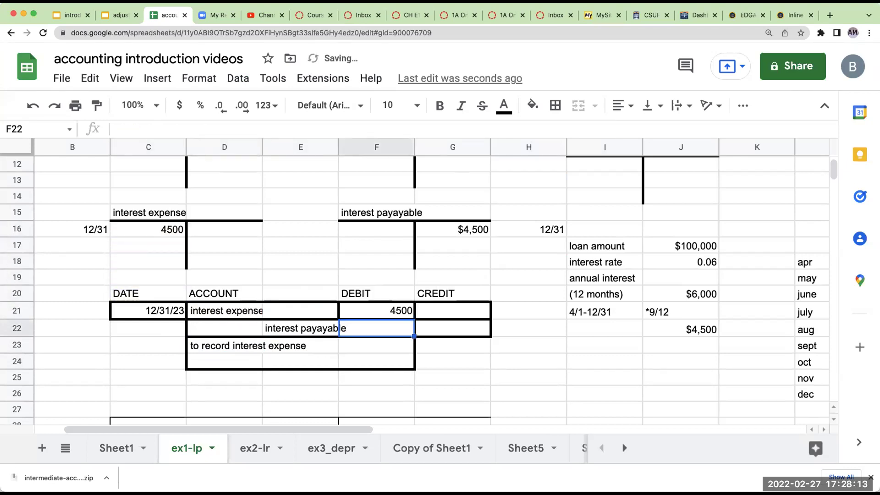
key("Up")
key("Right")
key("Down")
type("=")
key("Left")
key("Up")
key("Return")
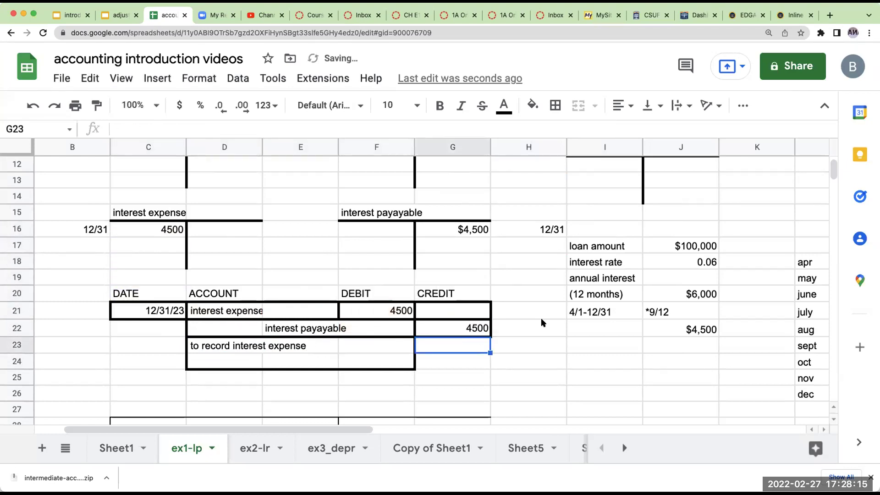
scroll(563, 309, "up", 3)
- Point out the debit, credit and L + OE sides of the accounting mnemonic
left_click(576, 259)
left_click(583, 239)
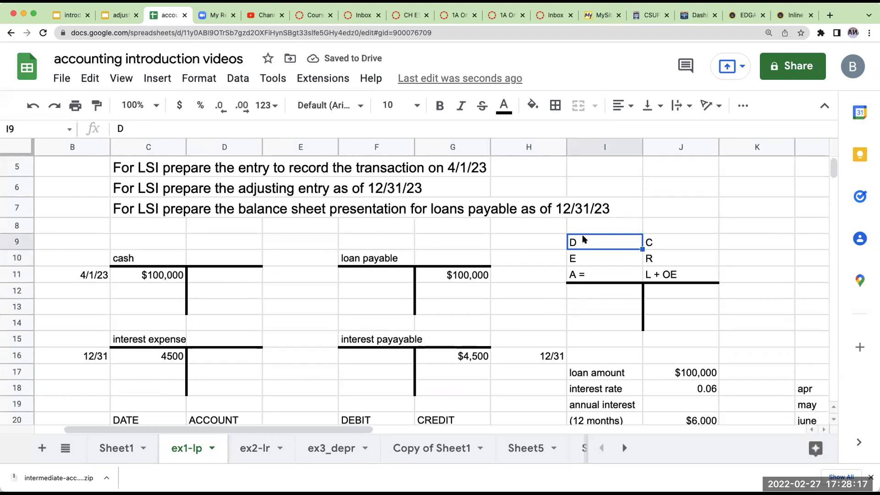
left_click(678, 277)
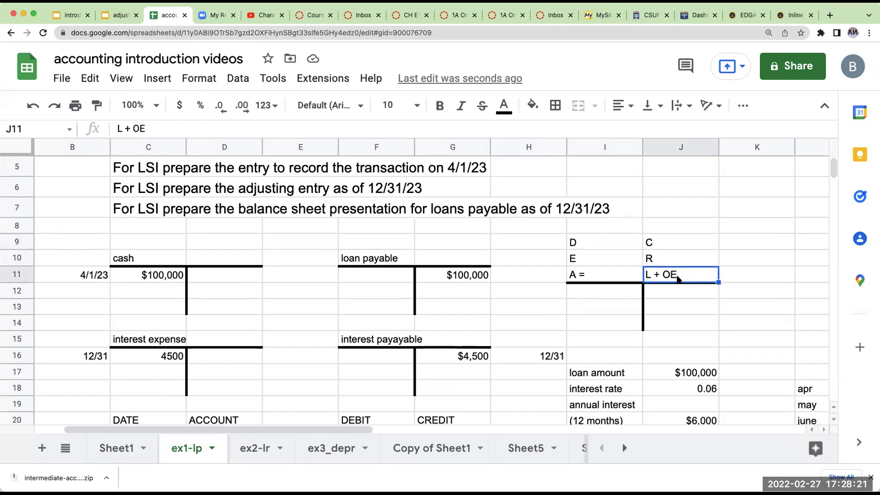
left_click(671, 248)
scroll(522, 318, "down", 4)
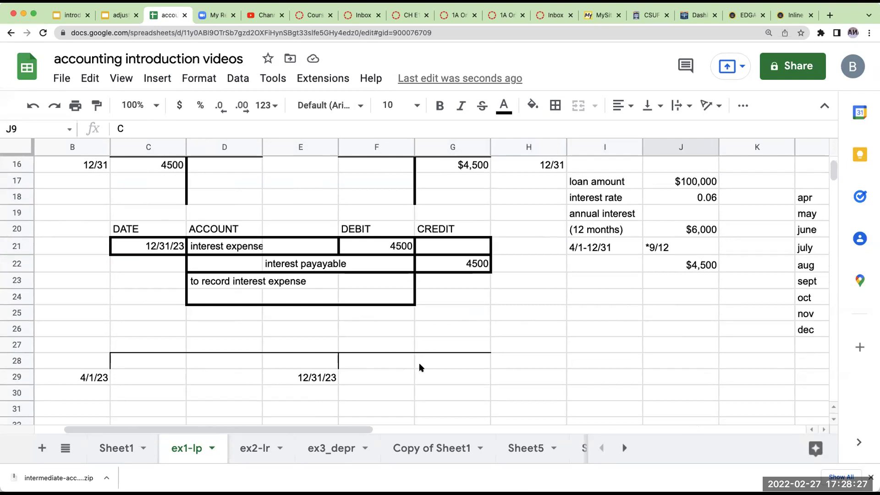
- Draw a thick top border across F28:I28 to extend the loan timeline
left_click_drag(401, 360, 636, 359)
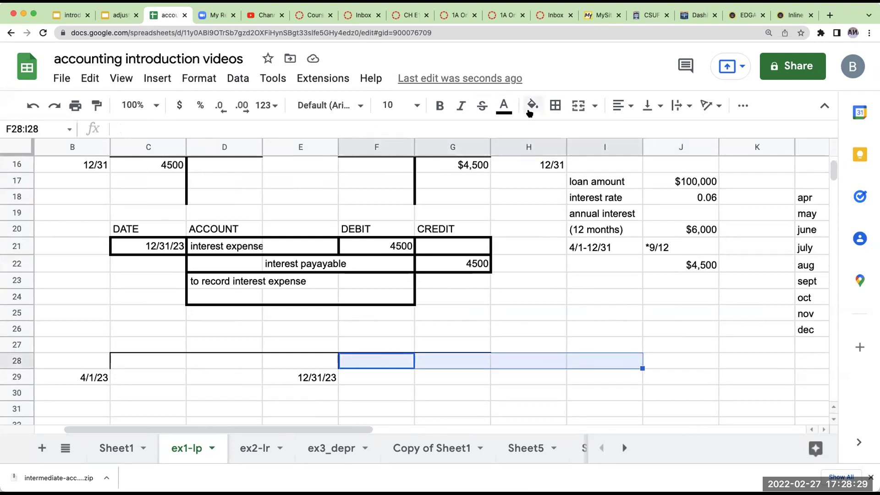
left_click(553, 105)
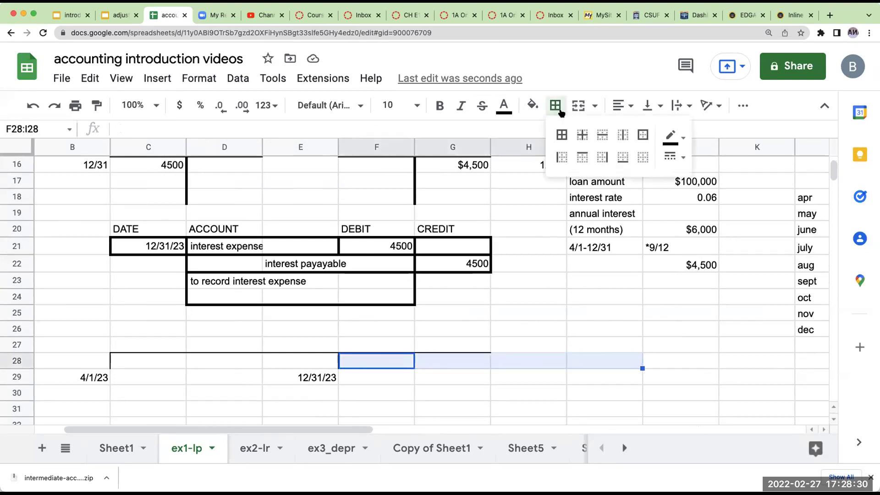
left_click(583, 157)
left_click(673, 156)
left_click(705, 219)
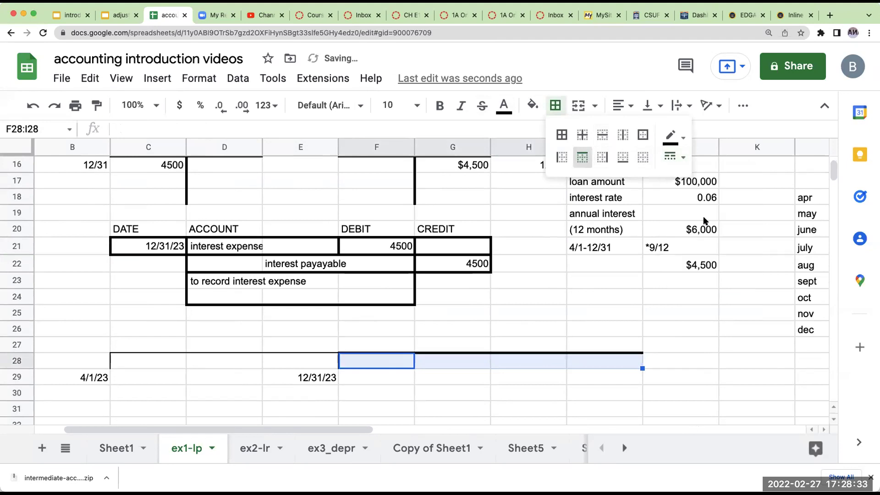
left_click(486, 391)
left_click_drag(473, 359, 477, 379)
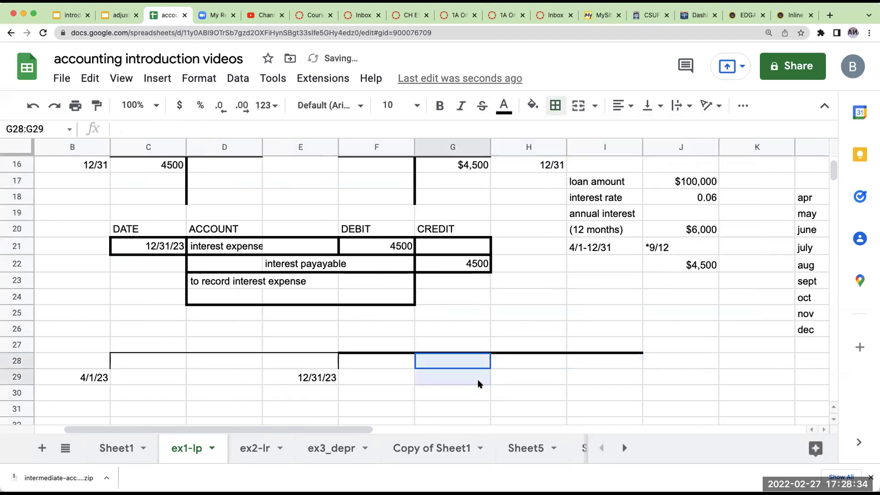
left_click(510, 374)
scroll(405, 354, "down", 2)
- Enter the heading lines KSI, balance sheet and as of 12/31/23 from D31, then a liabilities label below
left_click(241, 361)
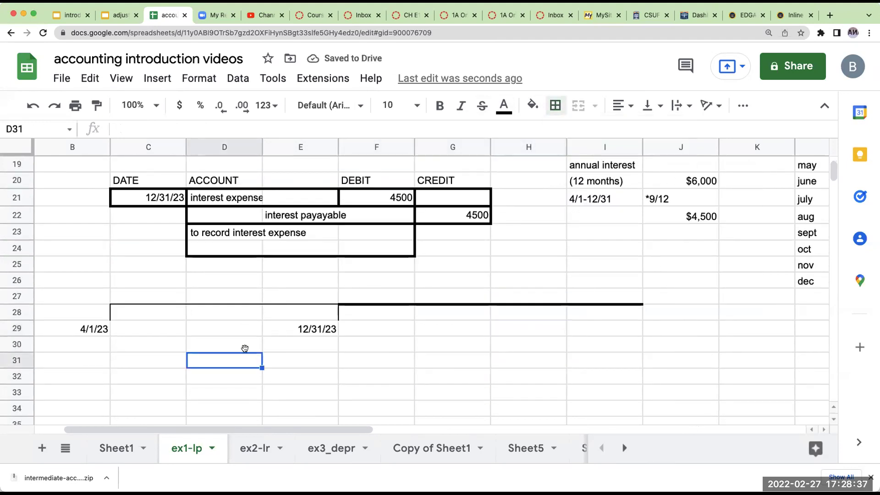
type("KSI")
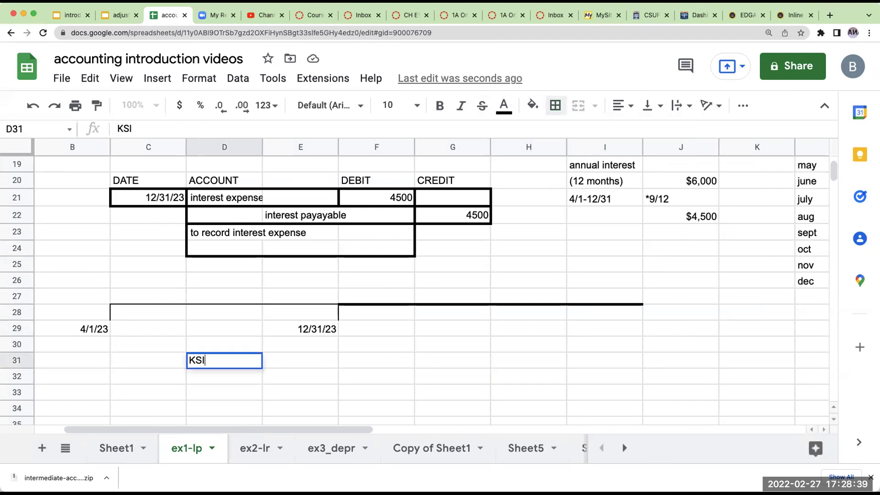
key("Return")
type("balance sheet")
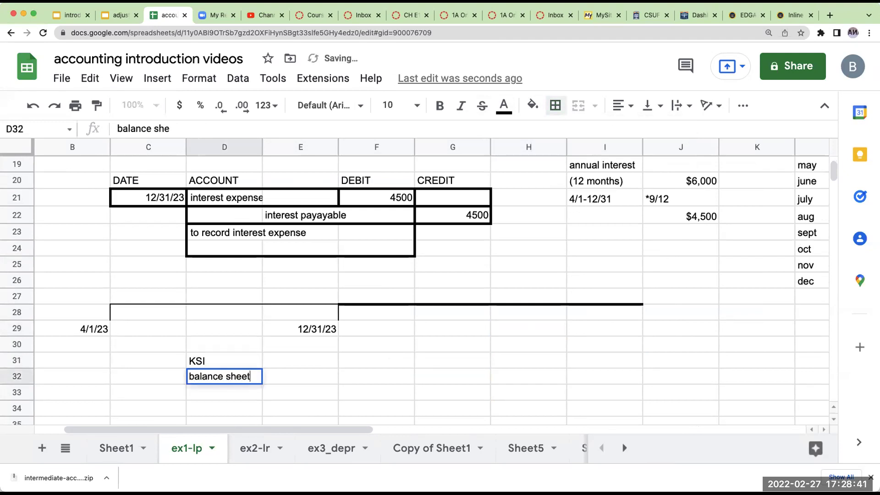
key("Return")
type("as of 12/31/23")
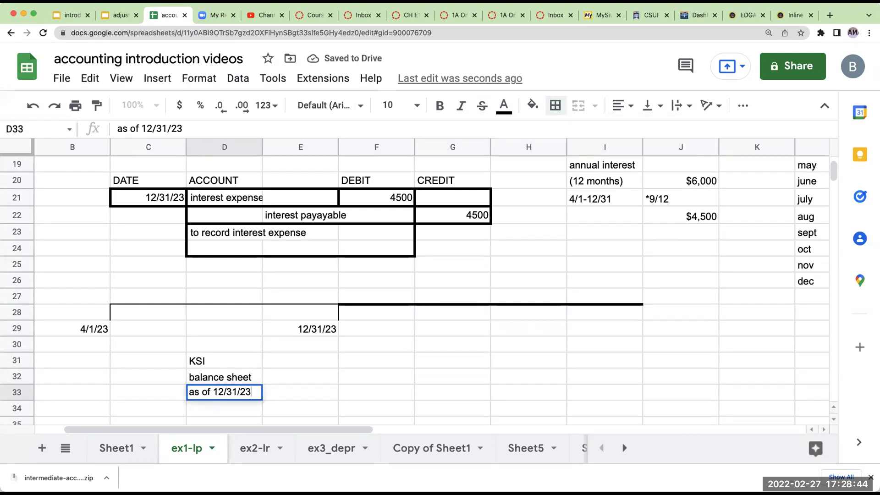
key("Return")
key("Return")
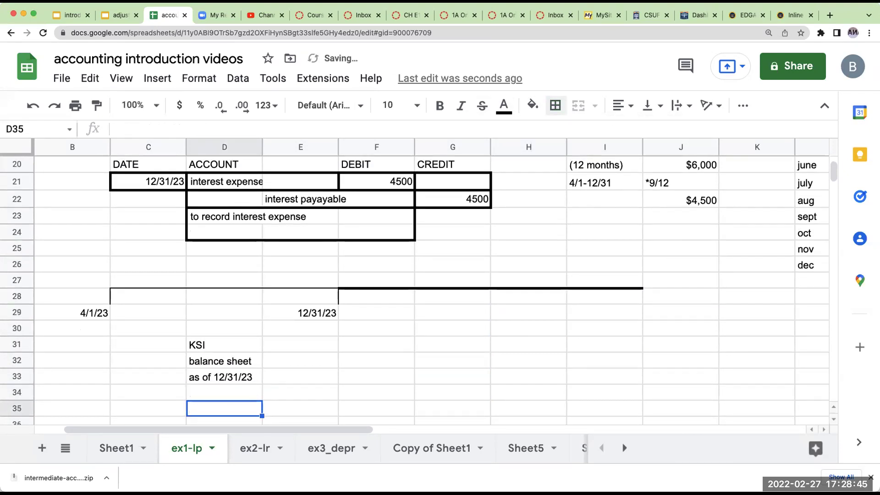
type("liabilities")
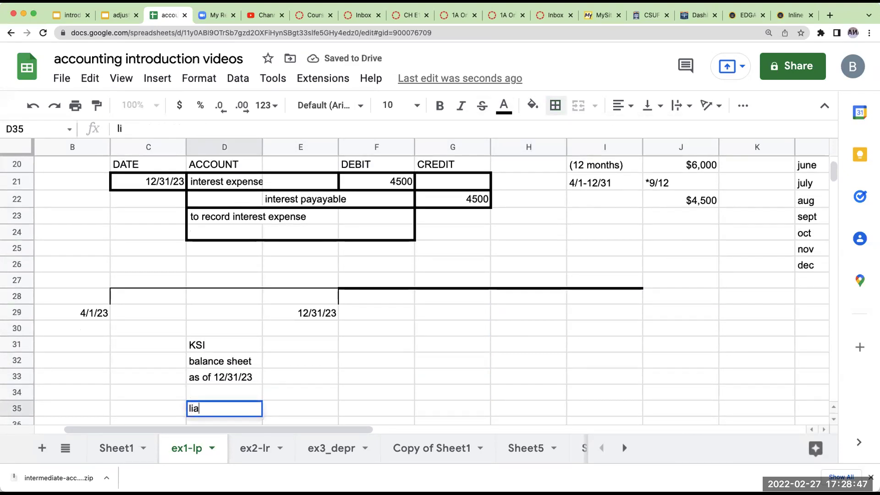
key("Return")
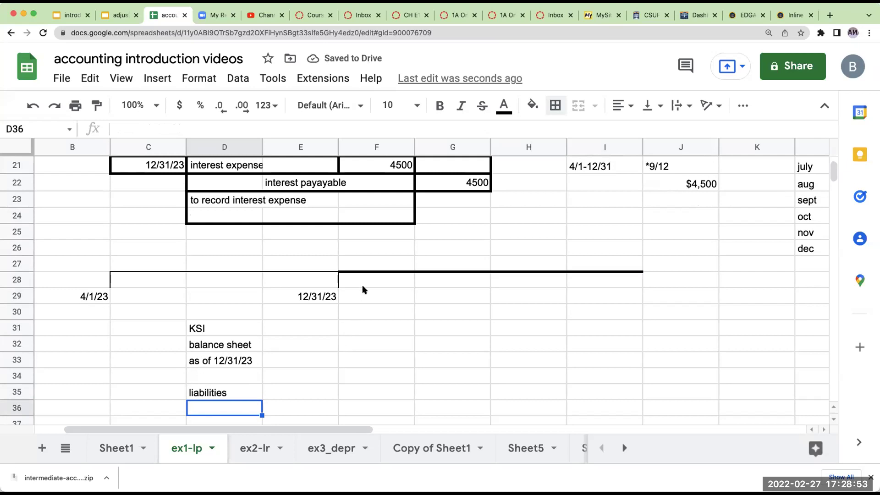
- Add a right-border tick mark at H28 and label it 12/31/24 underneath
left_click(375, 298)
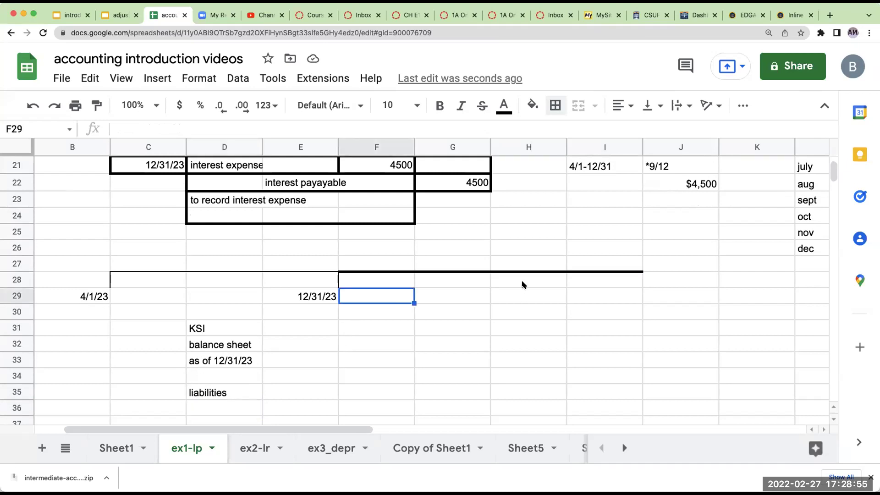
left_click(474, 280)
left_click(513, 280)
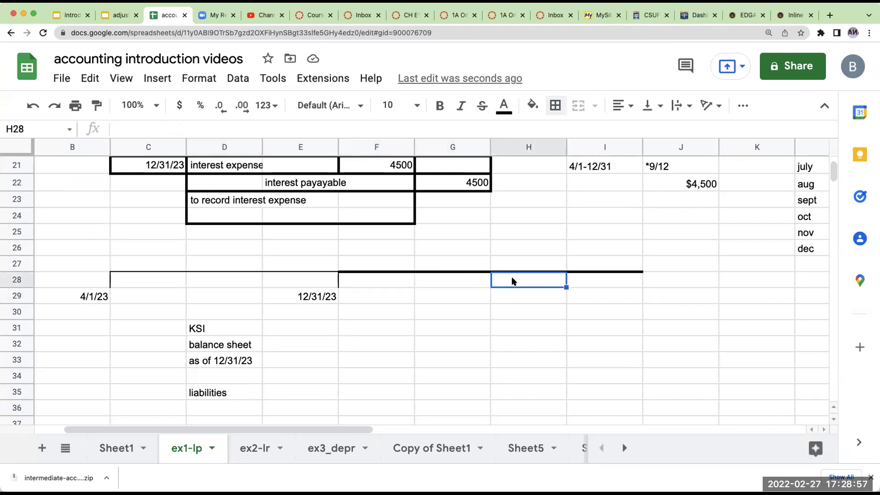
left_click(555, 105)
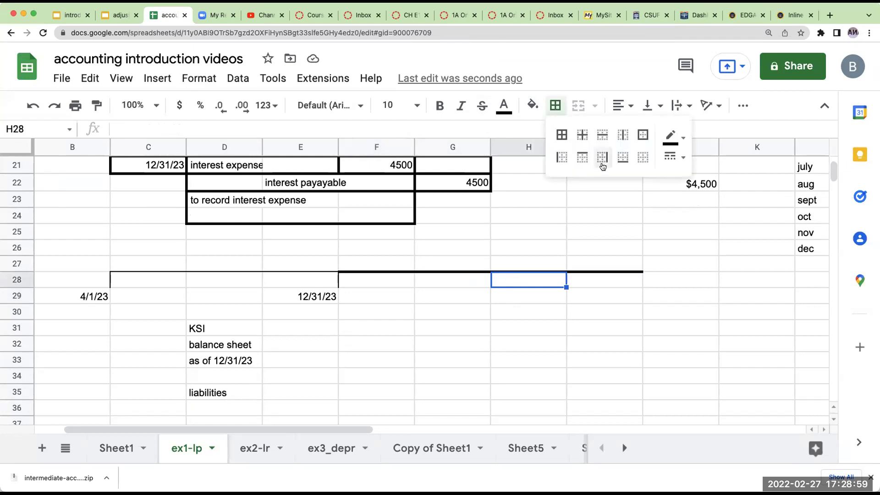
left_click(602, 158)
left_click(544, 299)
type("12/31/24")
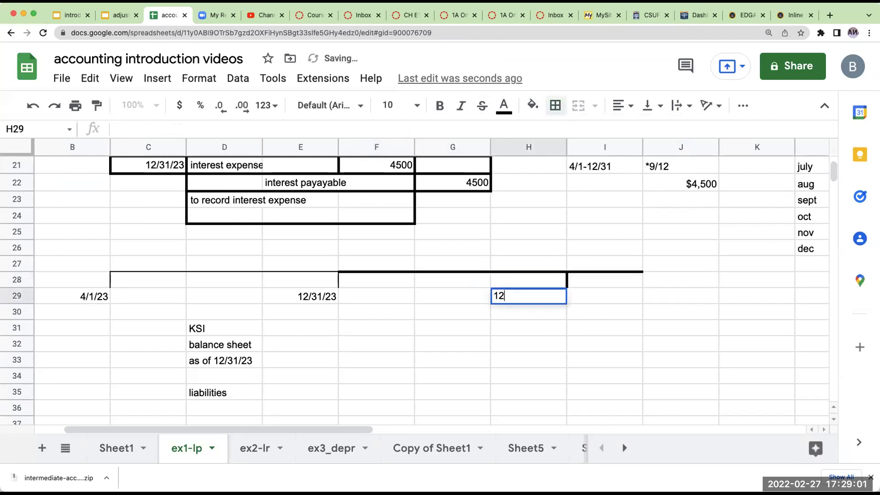
key("Return")
key("Left")
key("Left")
key("Left")
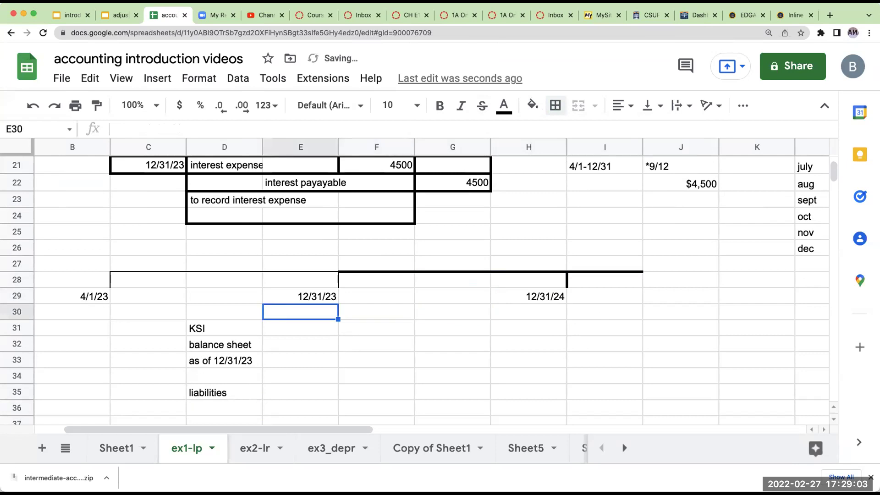
key("Down")
key("Down")
key("Down")
key("Down")
key("Left")
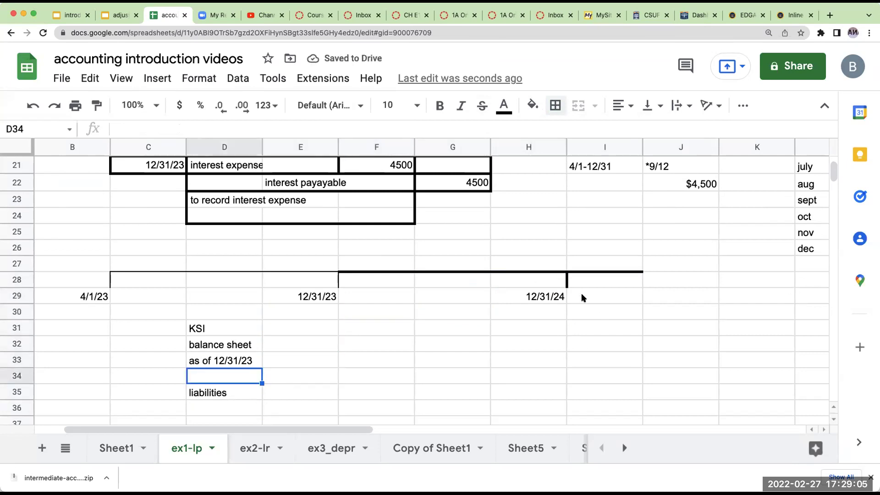
- Extend the timeline line across I28:J28, close it down J28:J30, and date J31 as 3/31/25
left_click(624, 282)
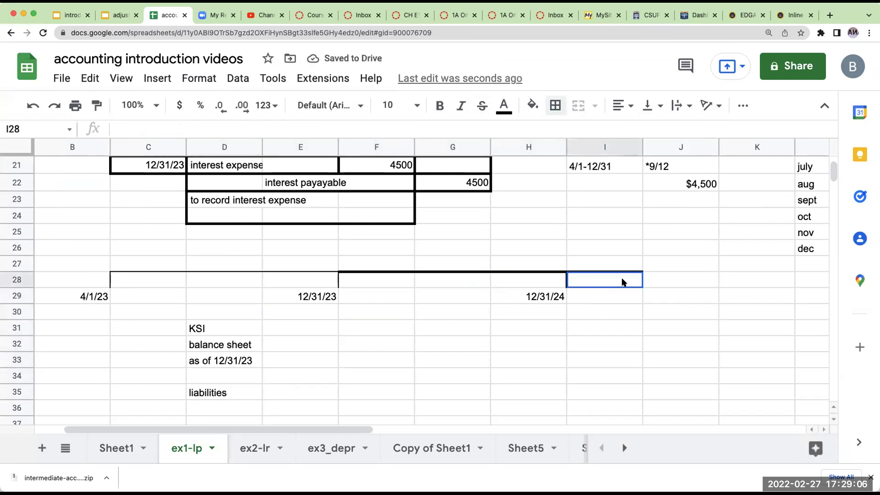
left_click(650, 279, "shift")
left_click(555, 105)
left_click(582, 157)
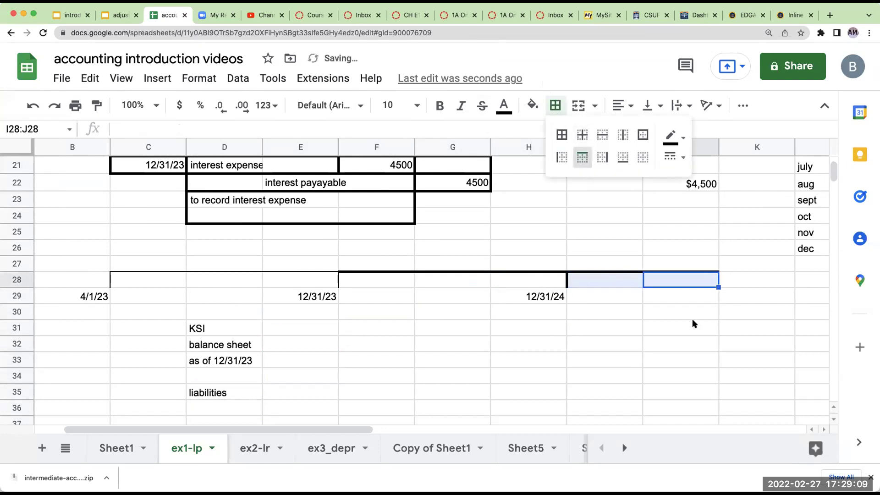
mouse_move(692, 320)
left_mouse_down()
mouse_move(703, 281)
mouse_move(703, 311)
left_mouse_up()
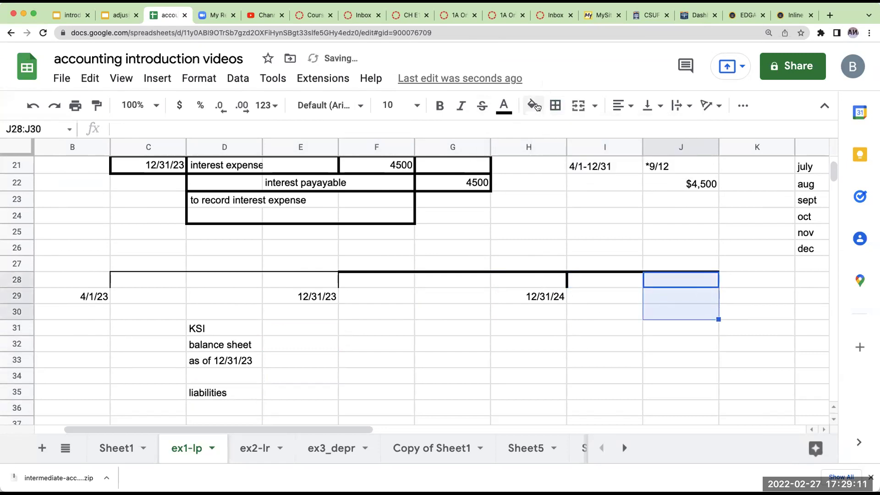
left_click(555, 106)
left_click(606, 157)
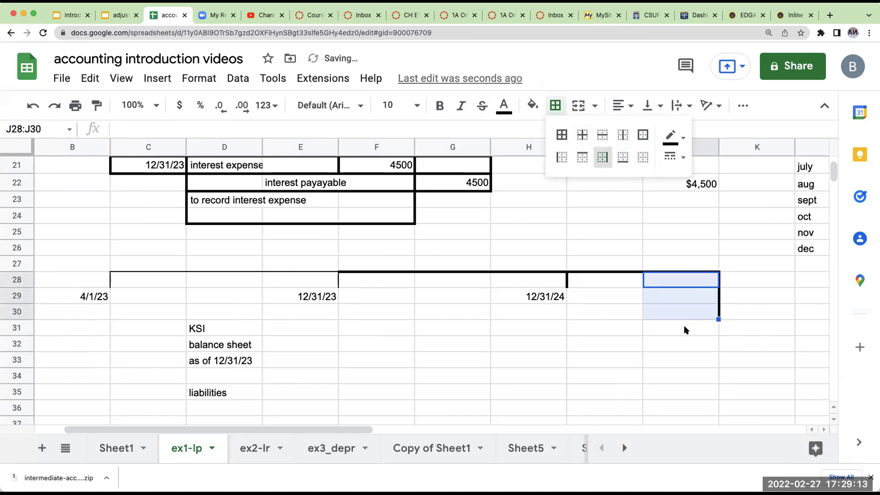
left_click(685, 329)
type("3/")
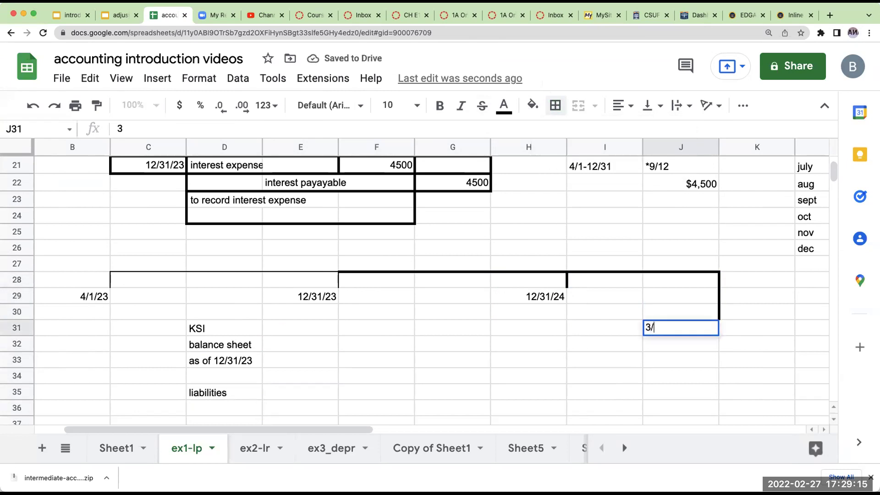
type("31/25")
key("Return")
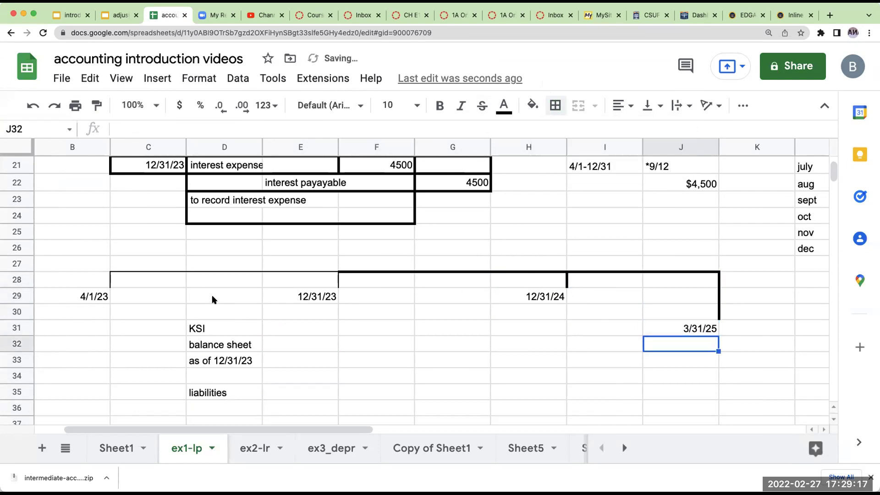
scroll(212, 300, "up", 6)
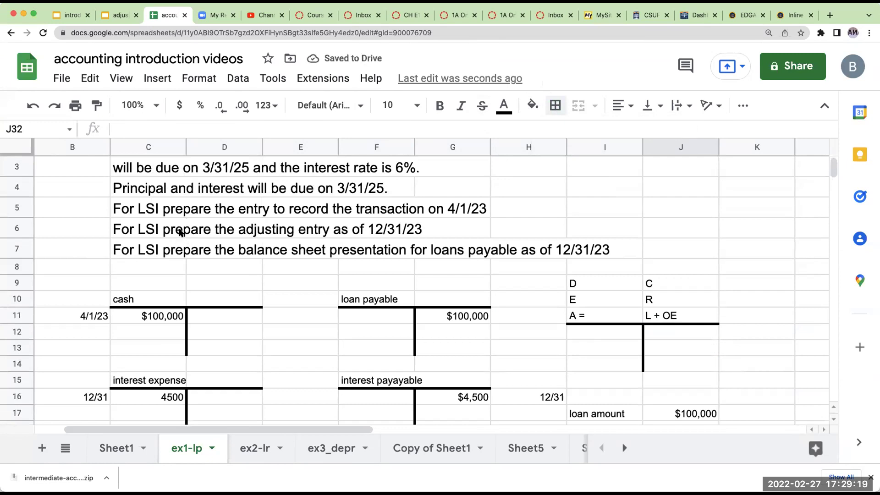
scroll(358, 314, "up", 1)
scroll(358, 321, "down", 8)
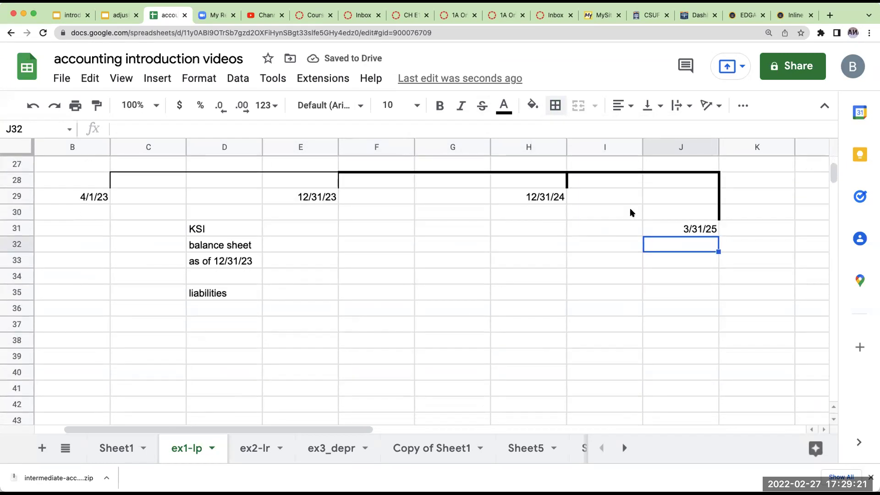
- Fill F28:H28 cyan and label it 'current'
left_click_drag(393, 183, 515, 173)
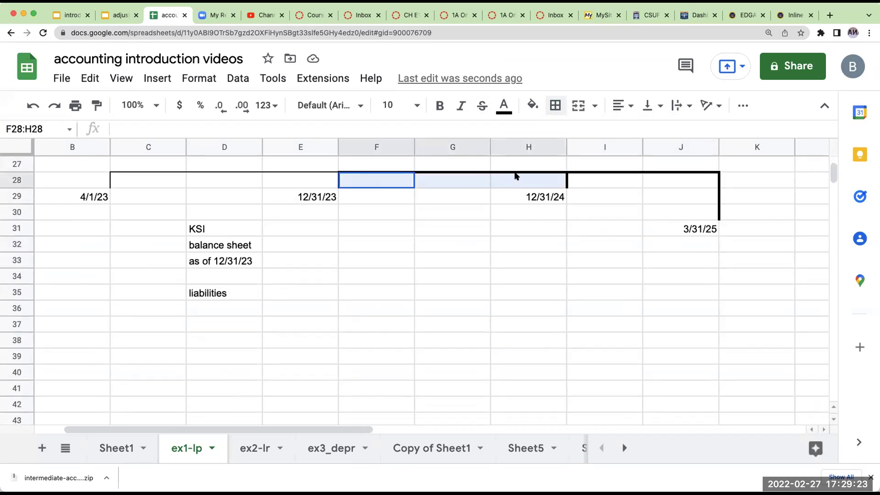
left_click(533, 105)
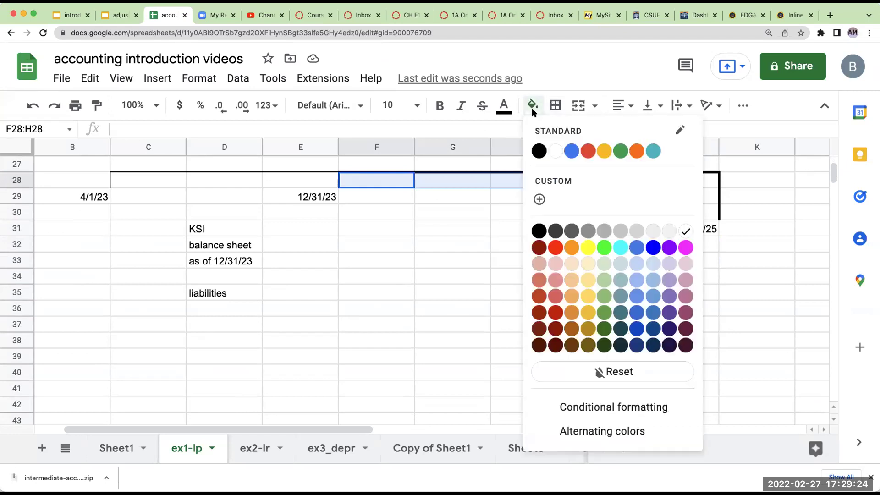
left_click(619, 248)
type("curre")
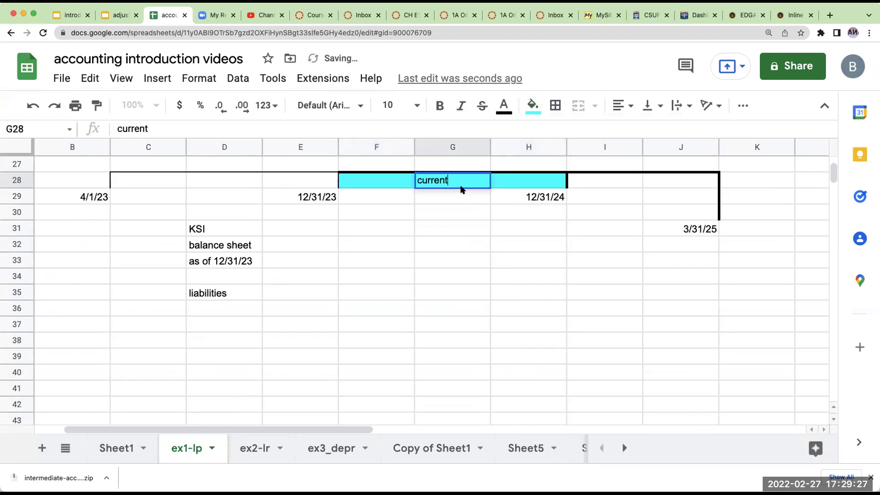
type("nt")
left_click(495, 246)
- Fill I28:K28 yellow and label J28 'noncurrent'
left_click_drag(597, 178, 741, 169)
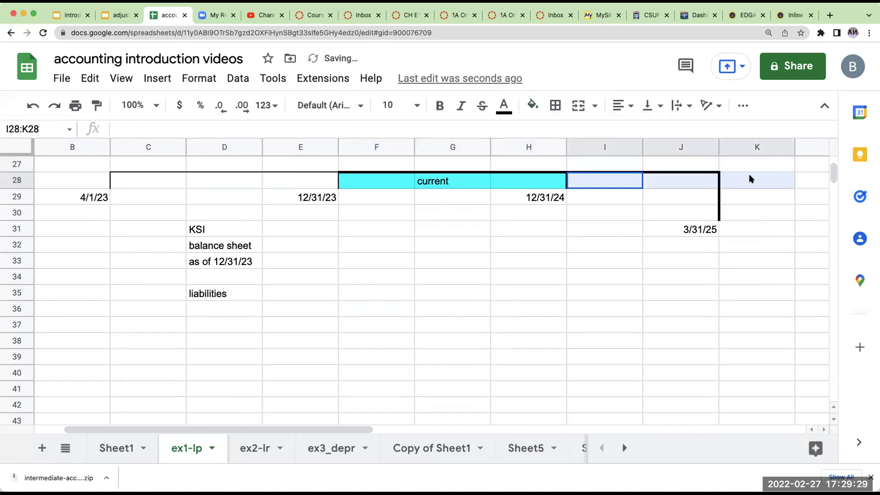
left_click(532, 105)
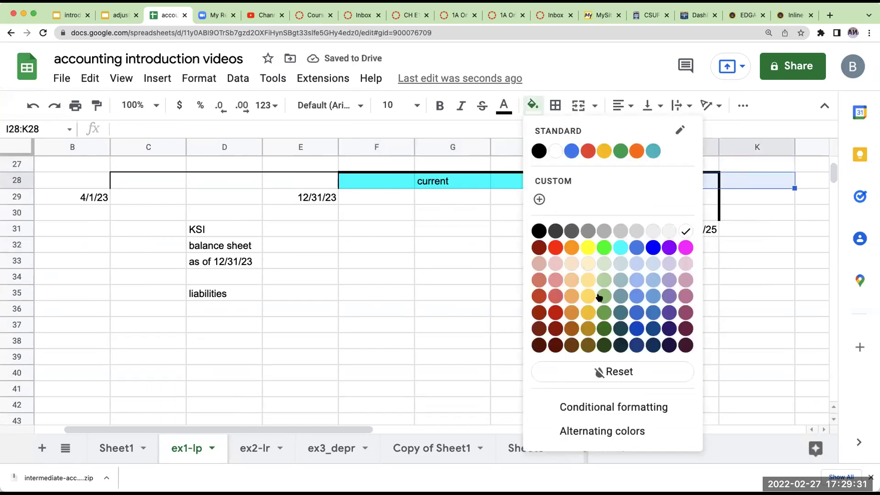
left_click(588, 248)
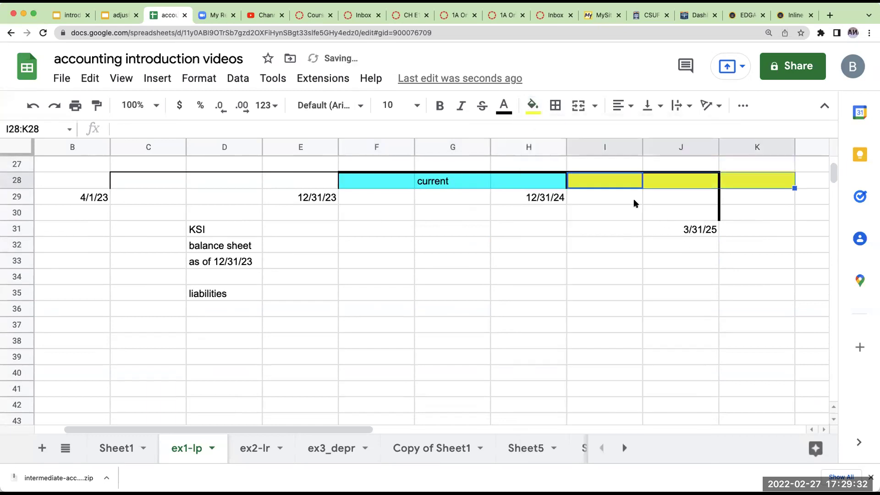
left_click(650, 180)
type("nonur")
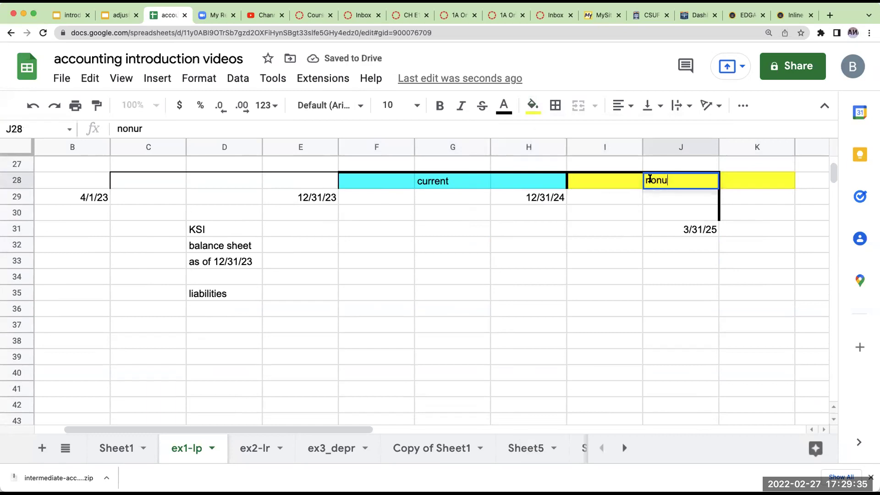
key("BackSpace")
key("BackSpace")
key("BackSpace")
type("ncurrent")
key("Return")
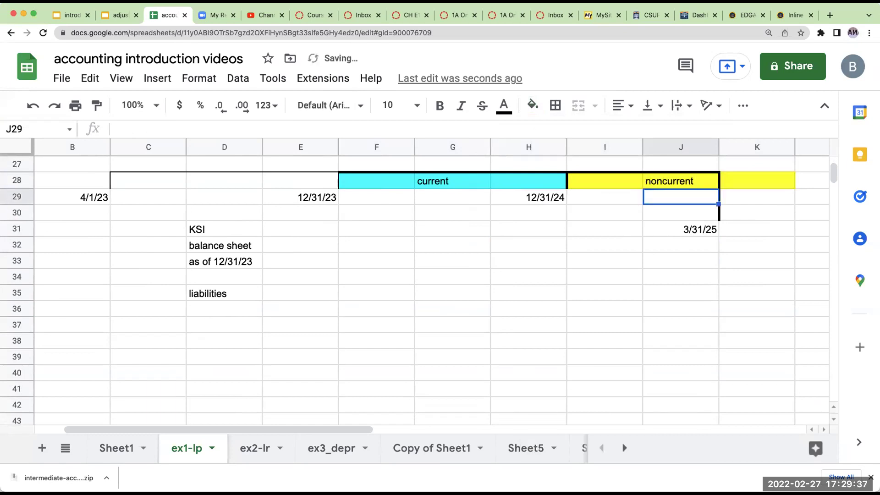
- List the labels non-current liabilities, loan payable and interest payable in D36:D38
left_click(220, 310)
type("no")
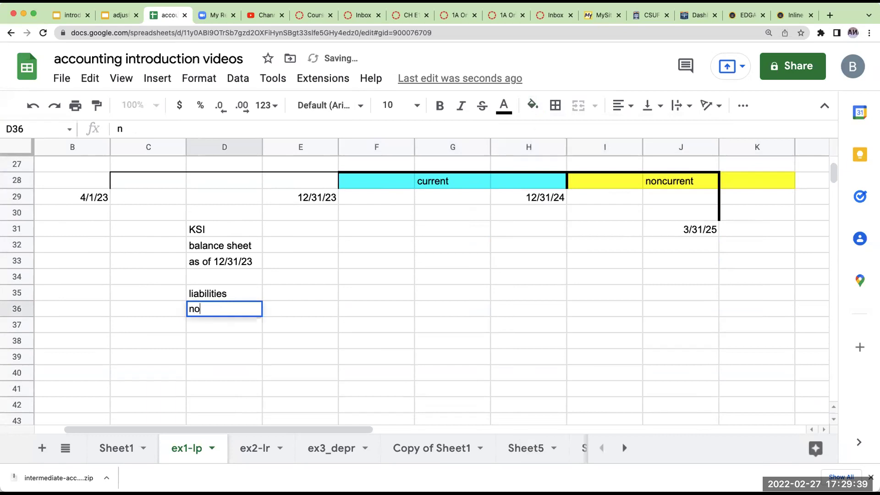
type("n-current liabiltiie")
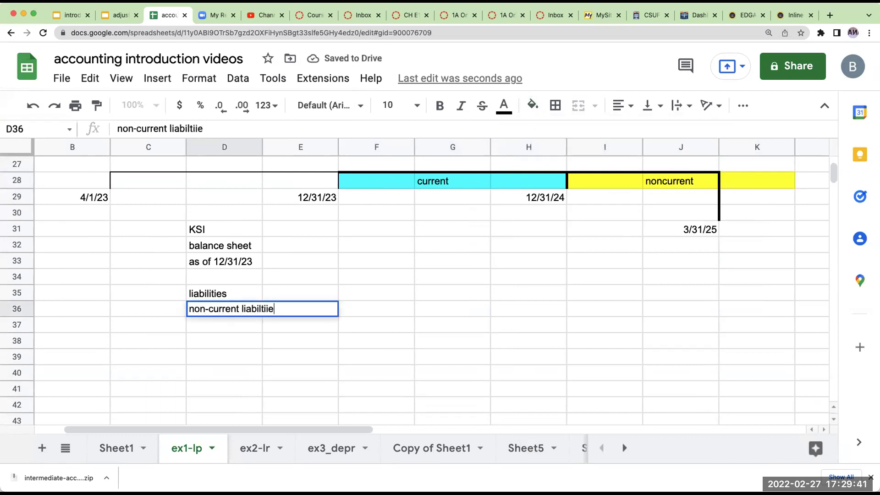
type("s")
key("Return")
type("loan payable")
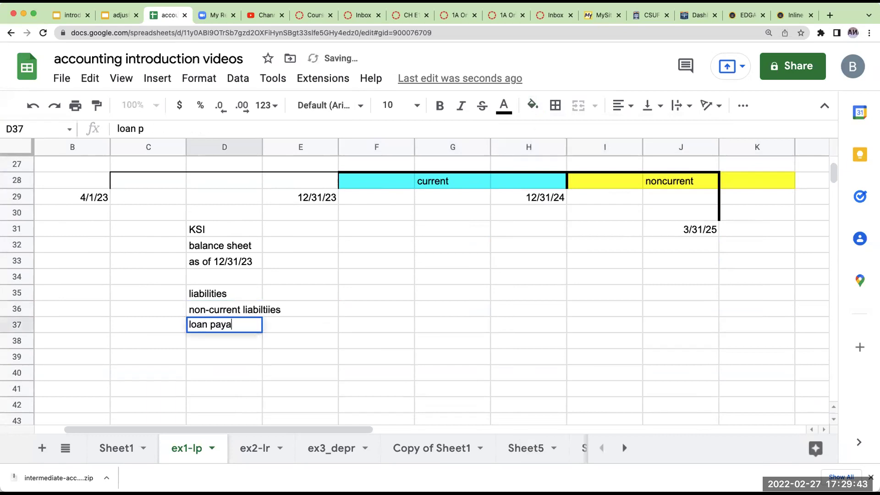
key("Return")
type("interest payable")
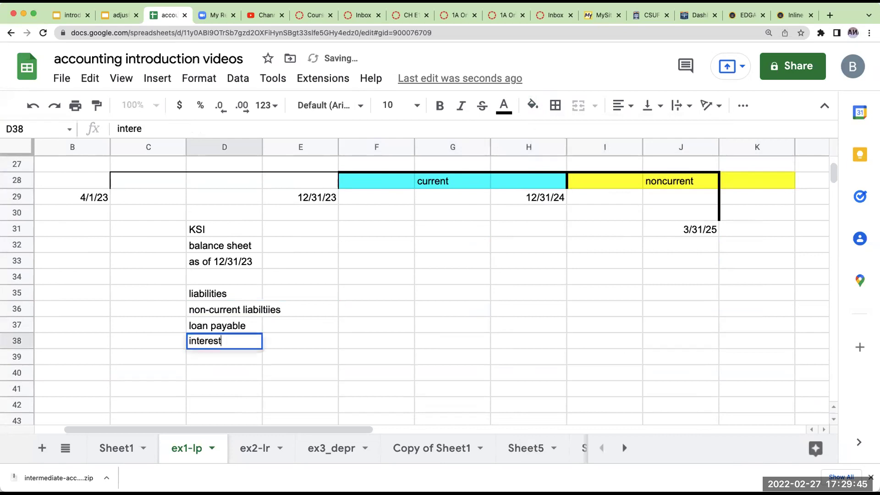
left_click(300, 340)
- Reference the $100,000 loan balance from G11 and the 4500 interest payable credit in E37:E38
left_click(300, 324)
type("+")
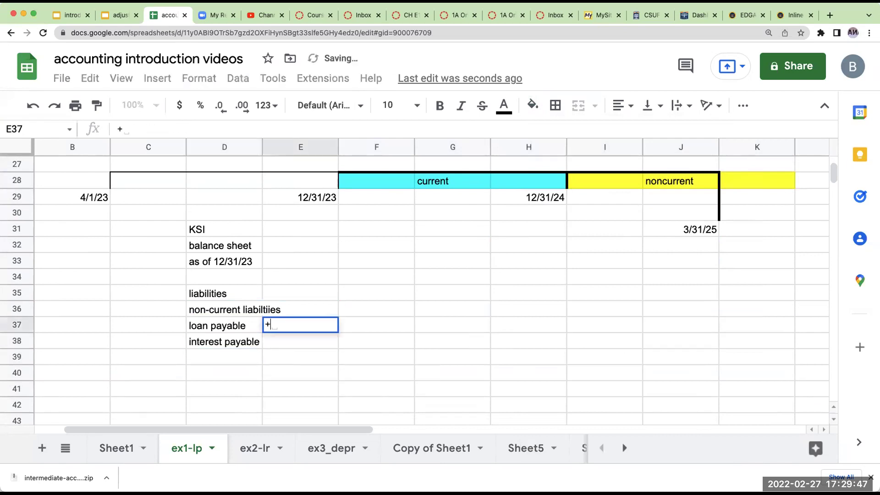
scroll(458, 281, "up", 6)
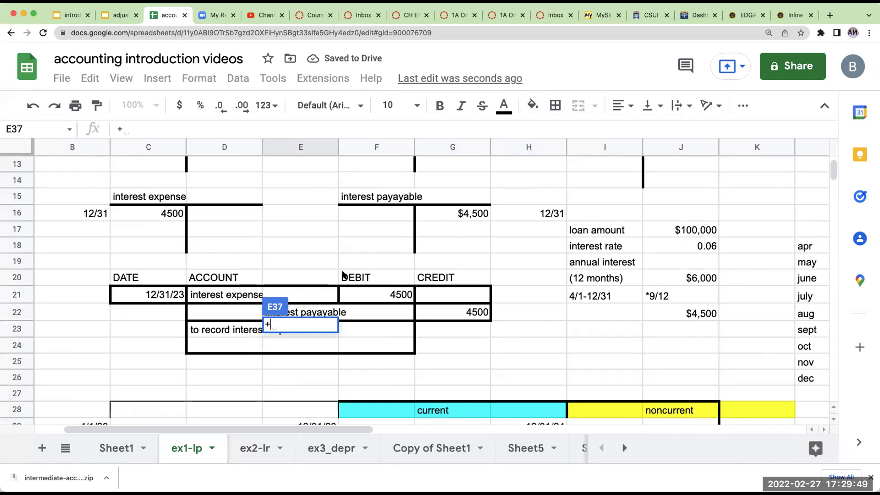
left_click(455, 210)
key("Return")
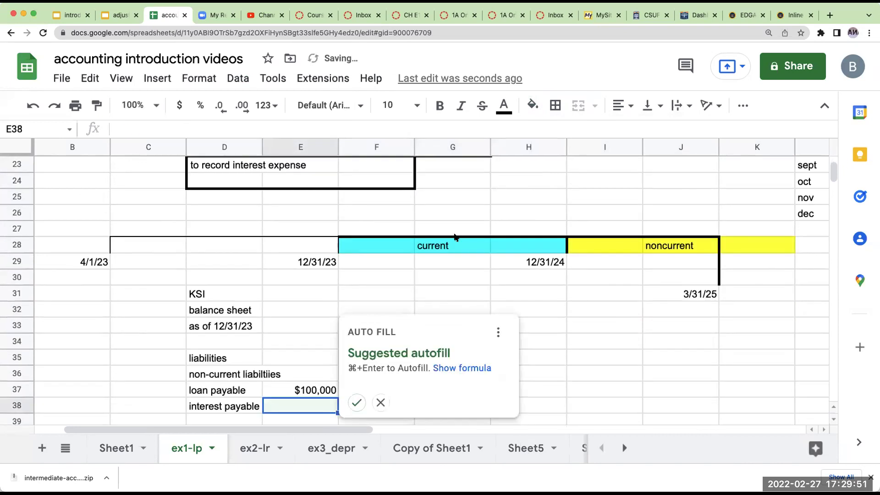
type("+")
scroll(456, 243, "up", 4)
left_click(456, 252)
key("Return")
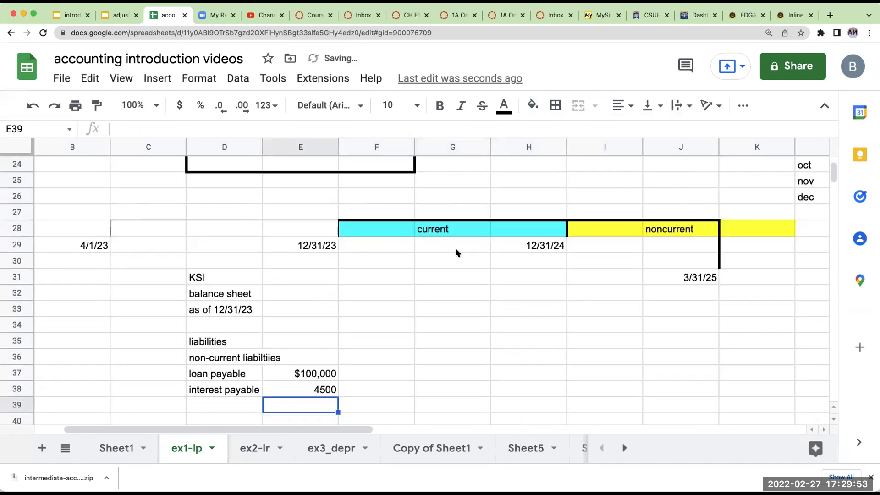
- Add 'total non-current liab' in D39 with a formula summing E37 and E38 to $104,500
left_click(229, 406)
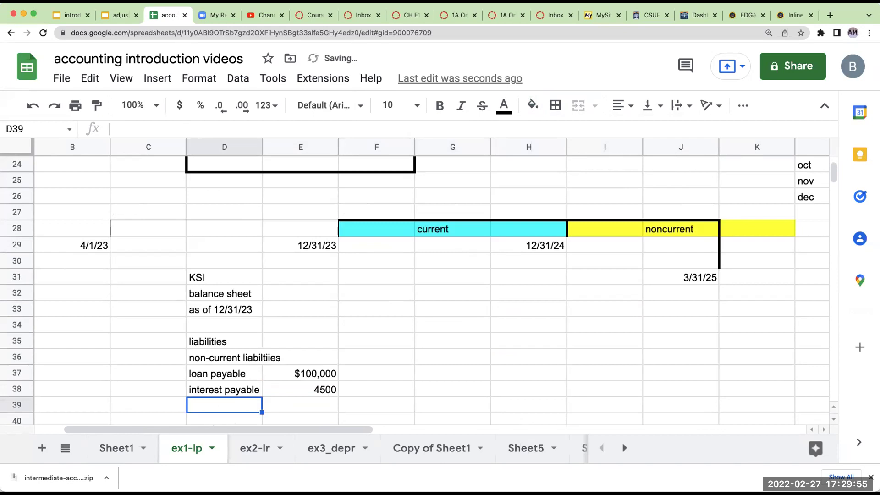
type("total non-current lia")
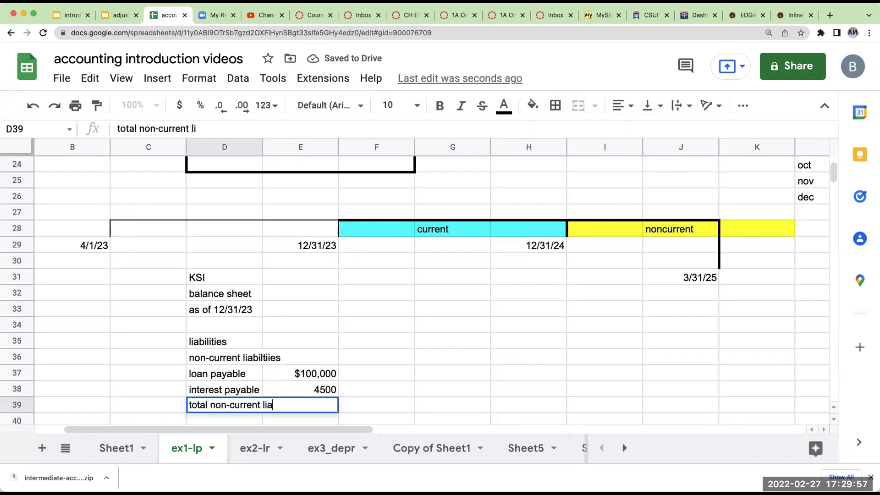
type("b")
key("Tab")
key("Tab")
type("+")
key("Left")
key("Up")
key("Up")
type("+")
key("Left")
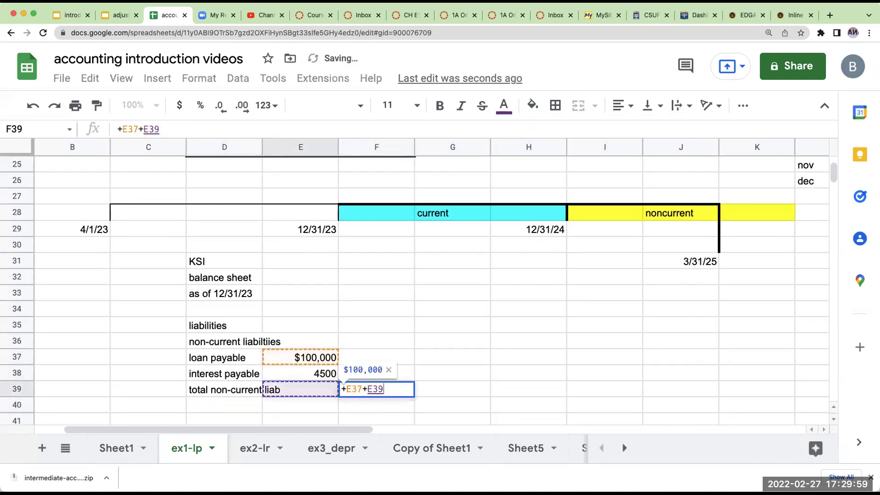
key("Up")
key("Return")
key("Up")
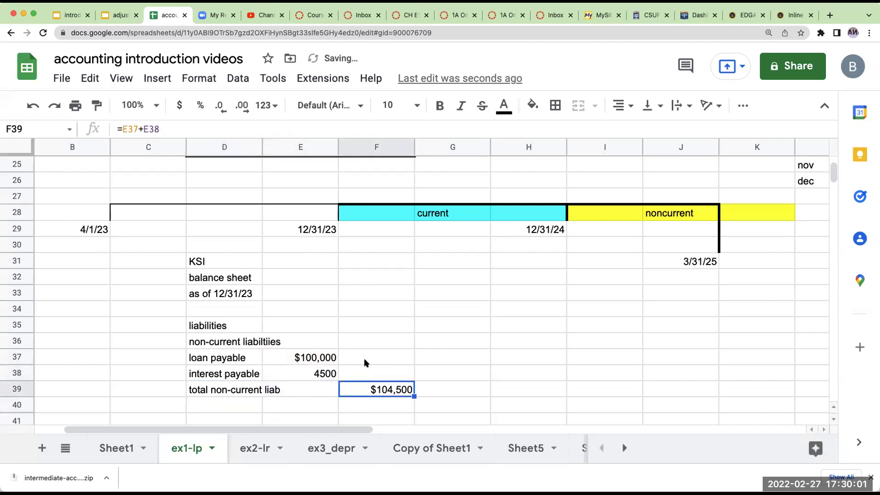
scroll(367, 362, "down", 1)
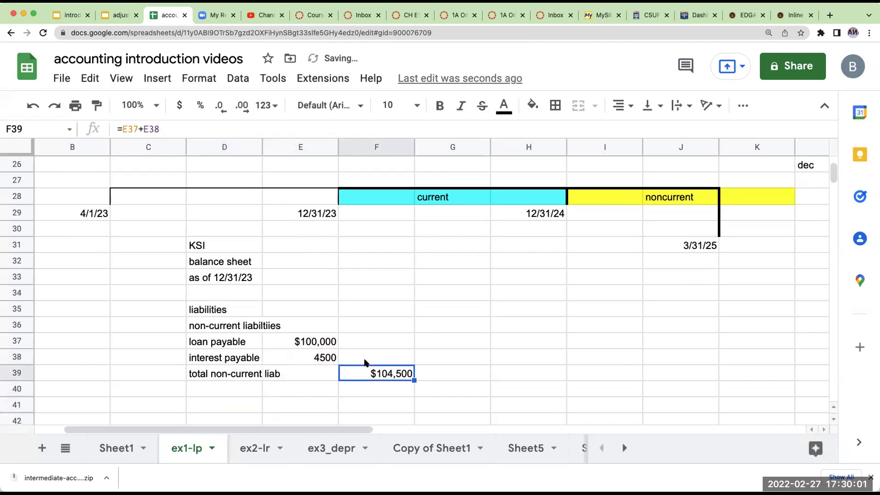
- Change the heading in D32 to 'balance sheet (parital)'
left_click(214, 280)
left_click(217, 264)
left_click(197, 128)
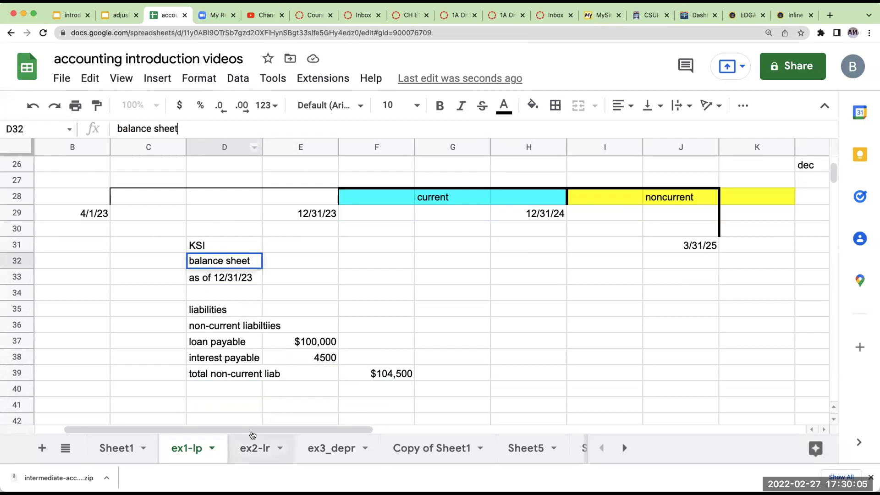
type("(oar")
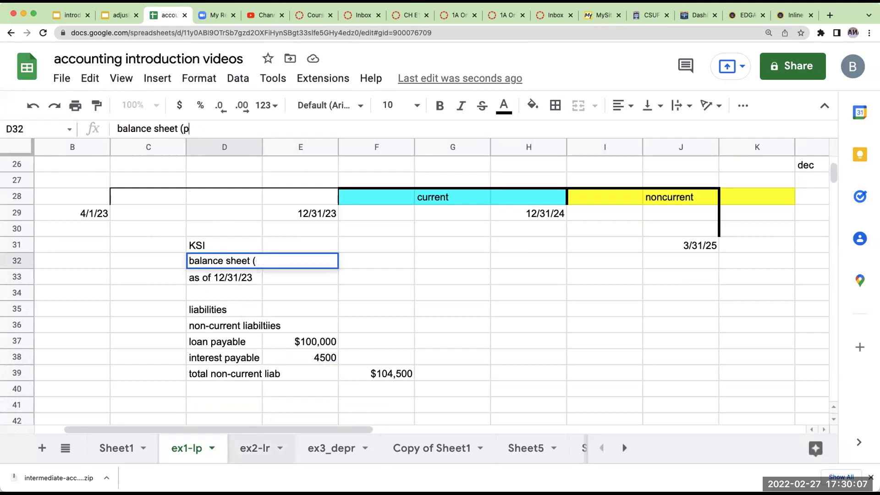
type("arital)")
key("Return")
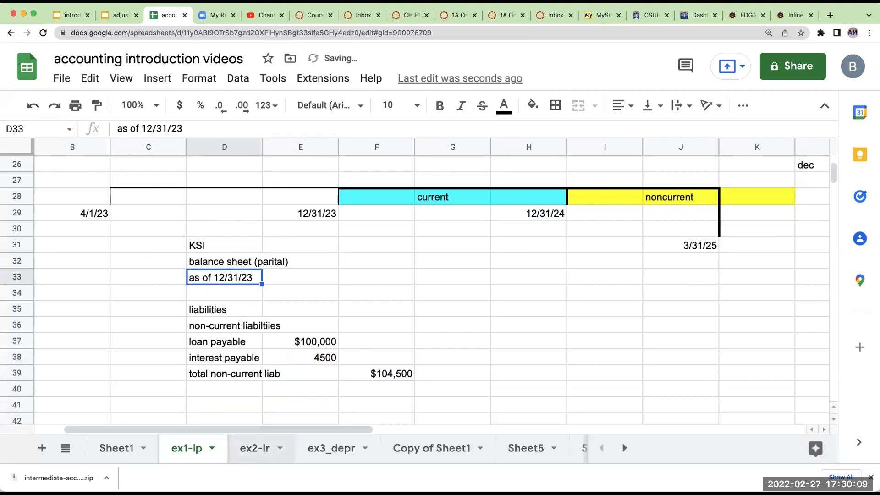
- Draw a top border above the D39:F39 total non-current liabilities row
scroll(393, 334, "up", 1)
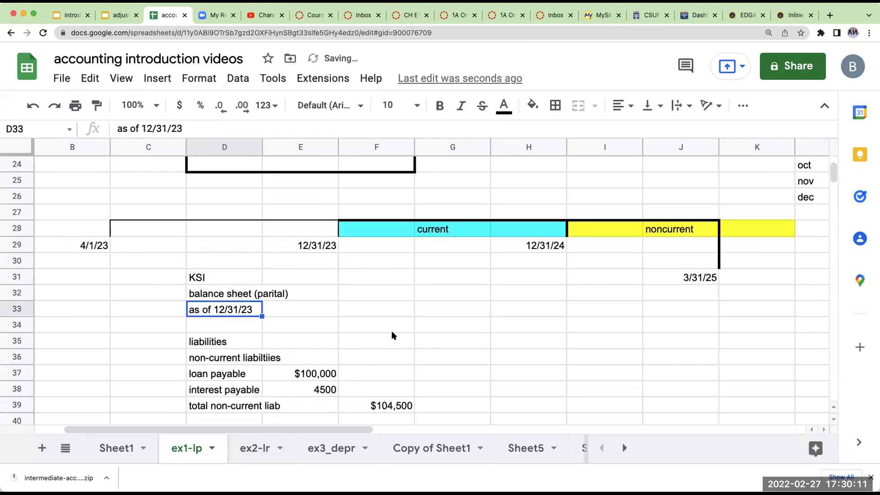
left_click_drag(236, 406, 382, 405)
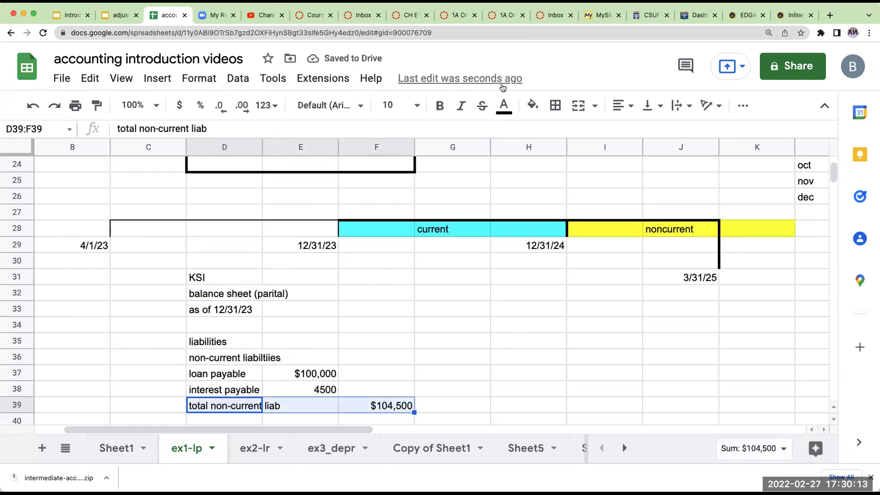
left_click(555, 105)
left_click(581, 157)
left_click(448, 333)
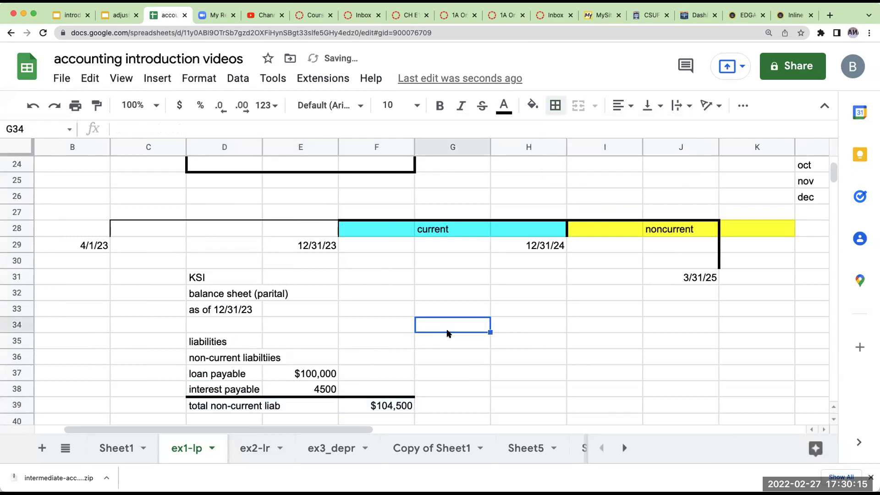
scroll(448, 334, "up", 10)
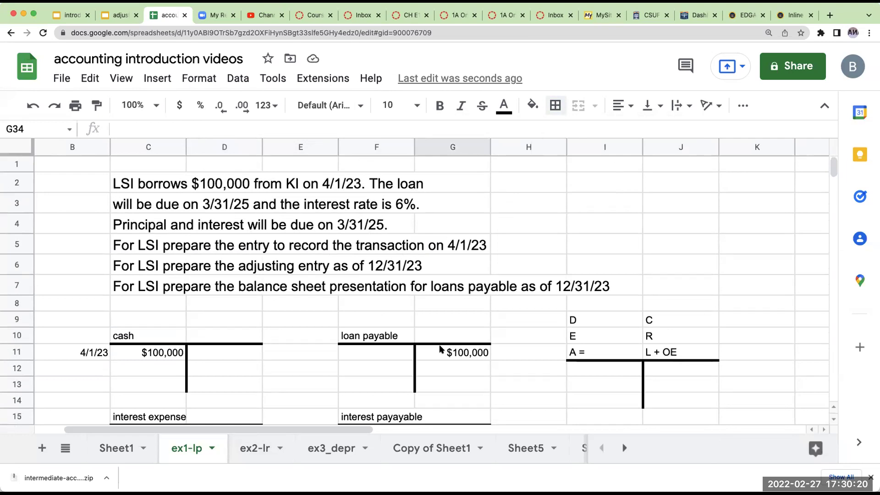
- Go to the 'adjusting entries' deck and select slide 14, the 'Thank you!' slide
left_click(119, 15)
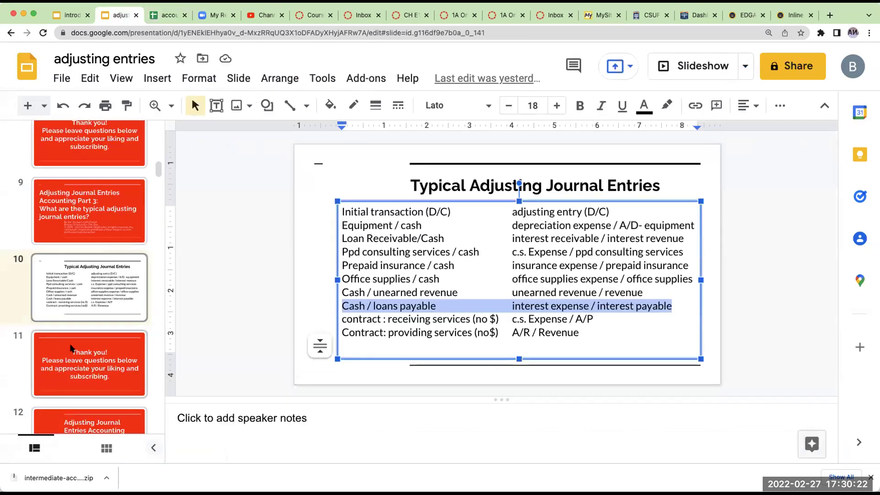
left_click(77, 350)
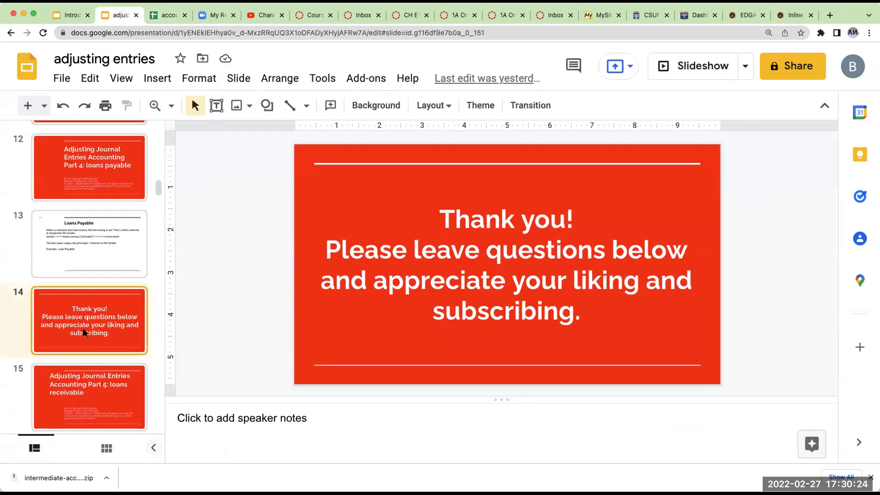